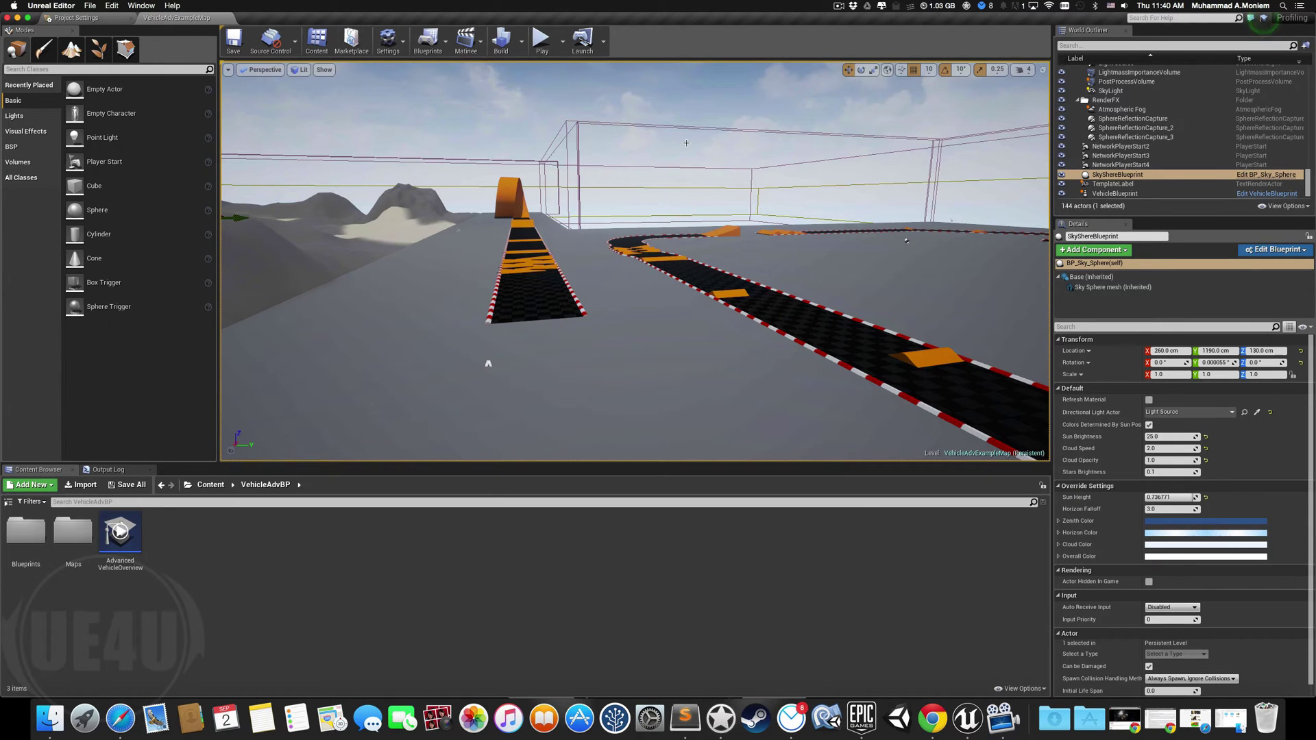
# Step: Orbit the view of the race track, start a play session and drive the buggy
pyautogui.moveTo(680, 137); pyautogui.dragTo(750, 201, button='right')
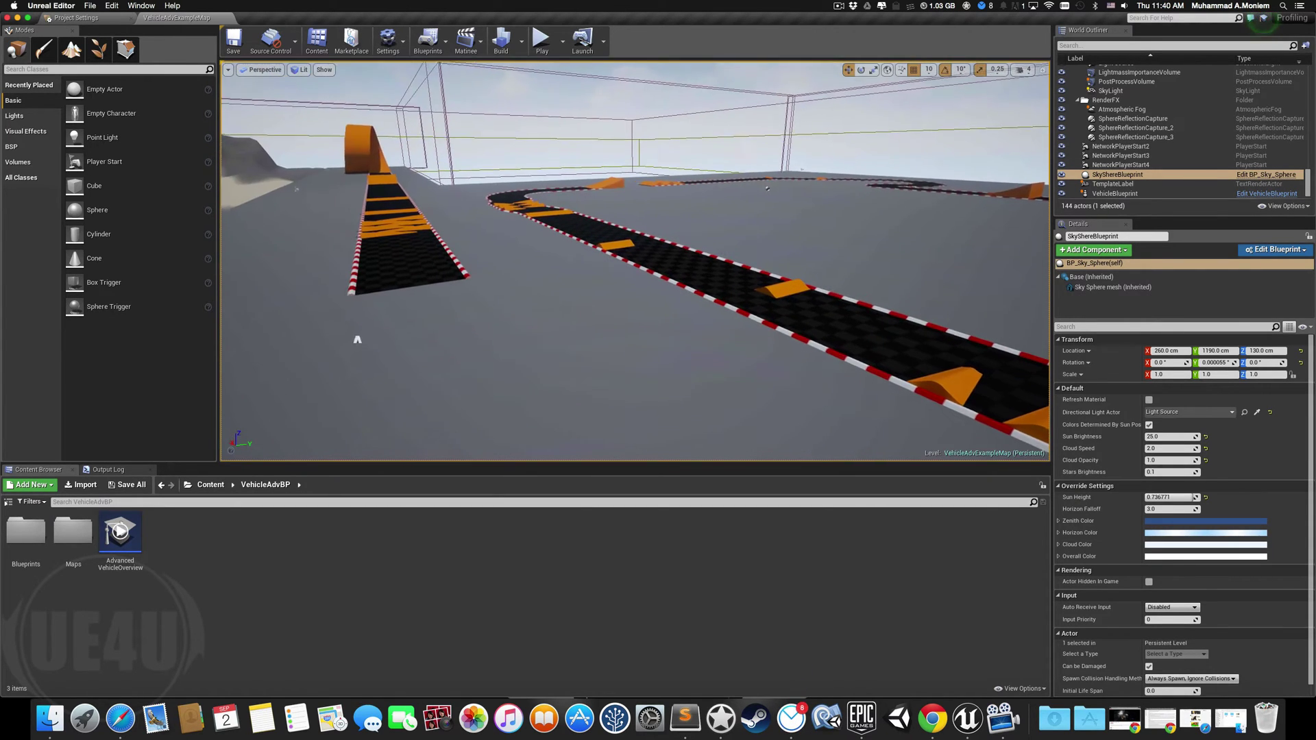
pyautogui.moveTo(652, 235)
pyautogui.mouseDown(button='right')
pyautogui.moveTo(639, 238)
pyautogui.moveTo(640, 216)
pyautogui.mouseUp(button='right')
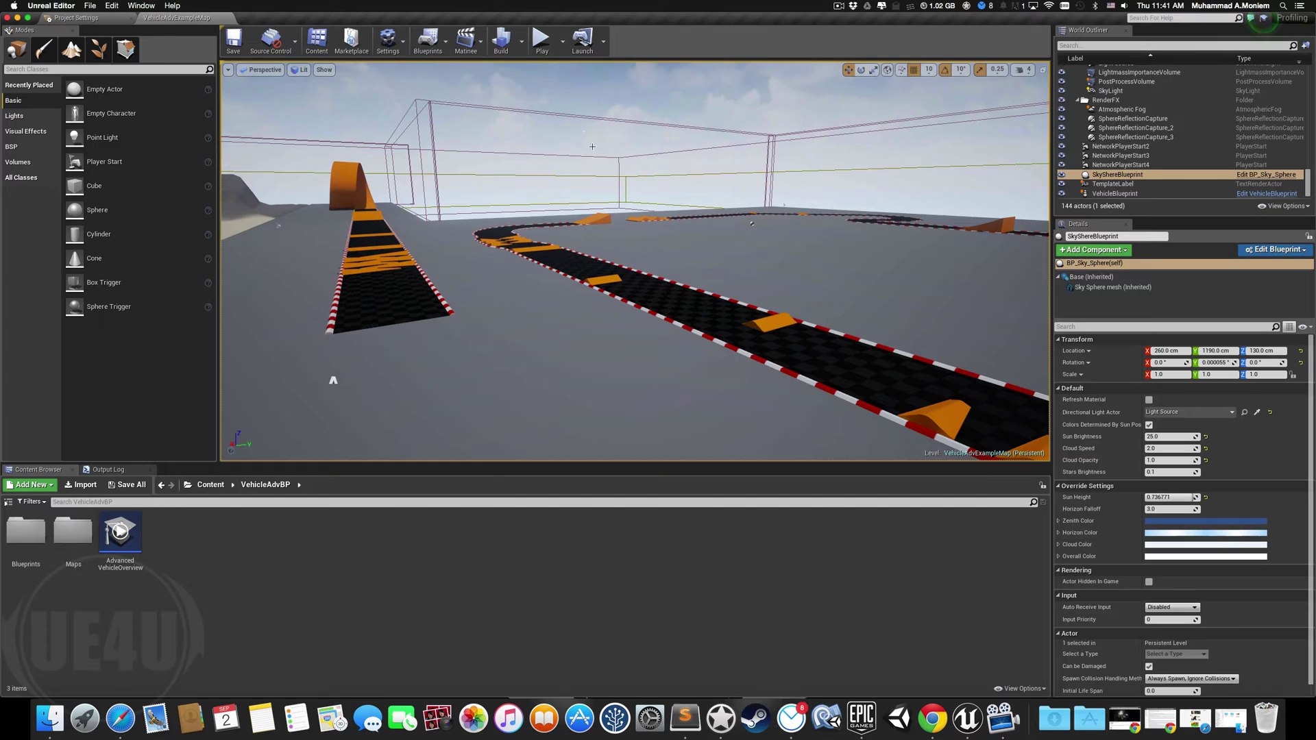
pyautogui.click(541, 42)
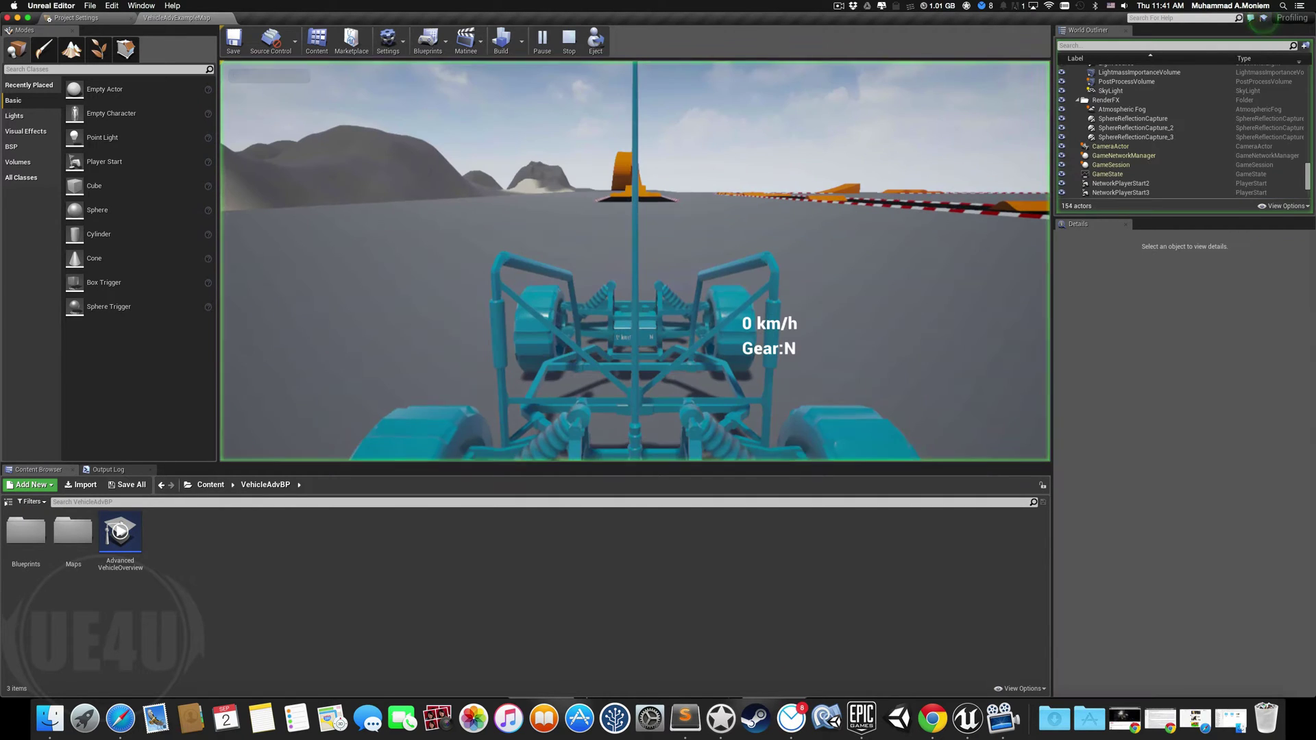
pyautogui.press('w')
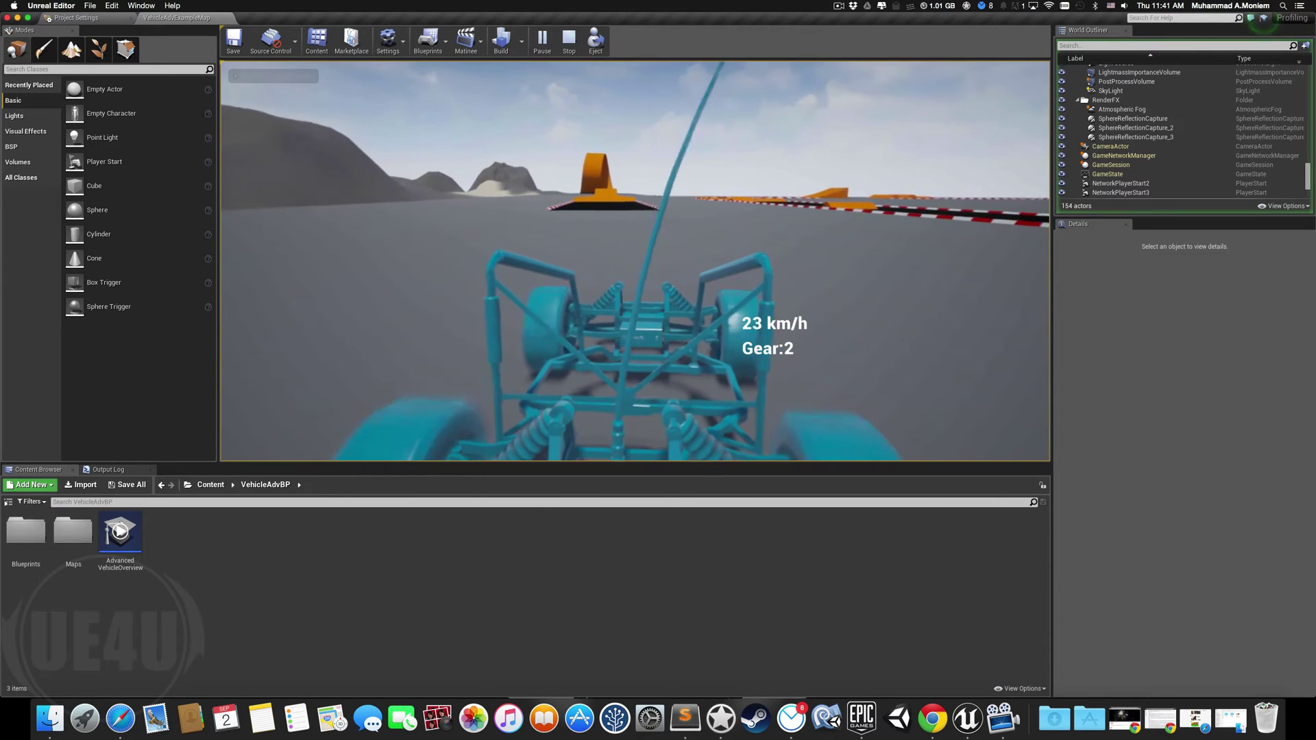
pyautogui.press('s')
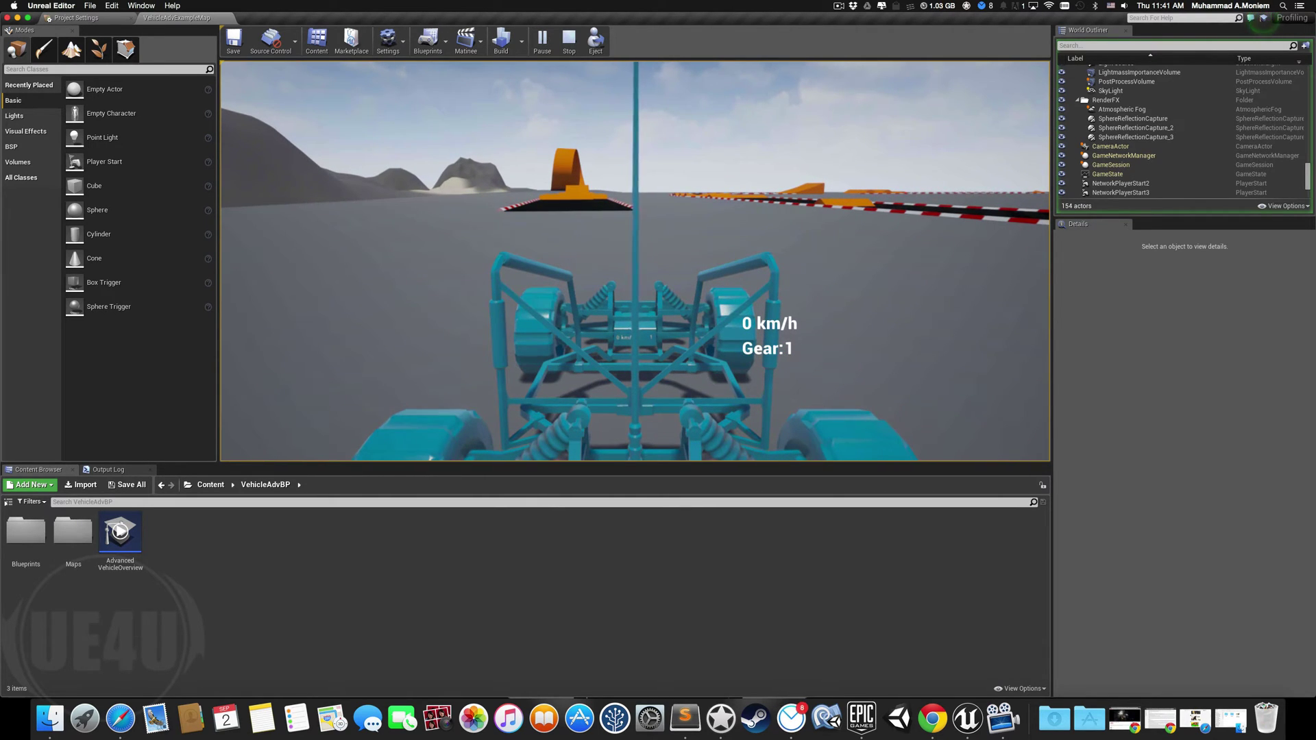
# Step: Run StartFPSChart from the console and keep driving while frame rate records
pyautogui.hotkey('shift', 'F1')
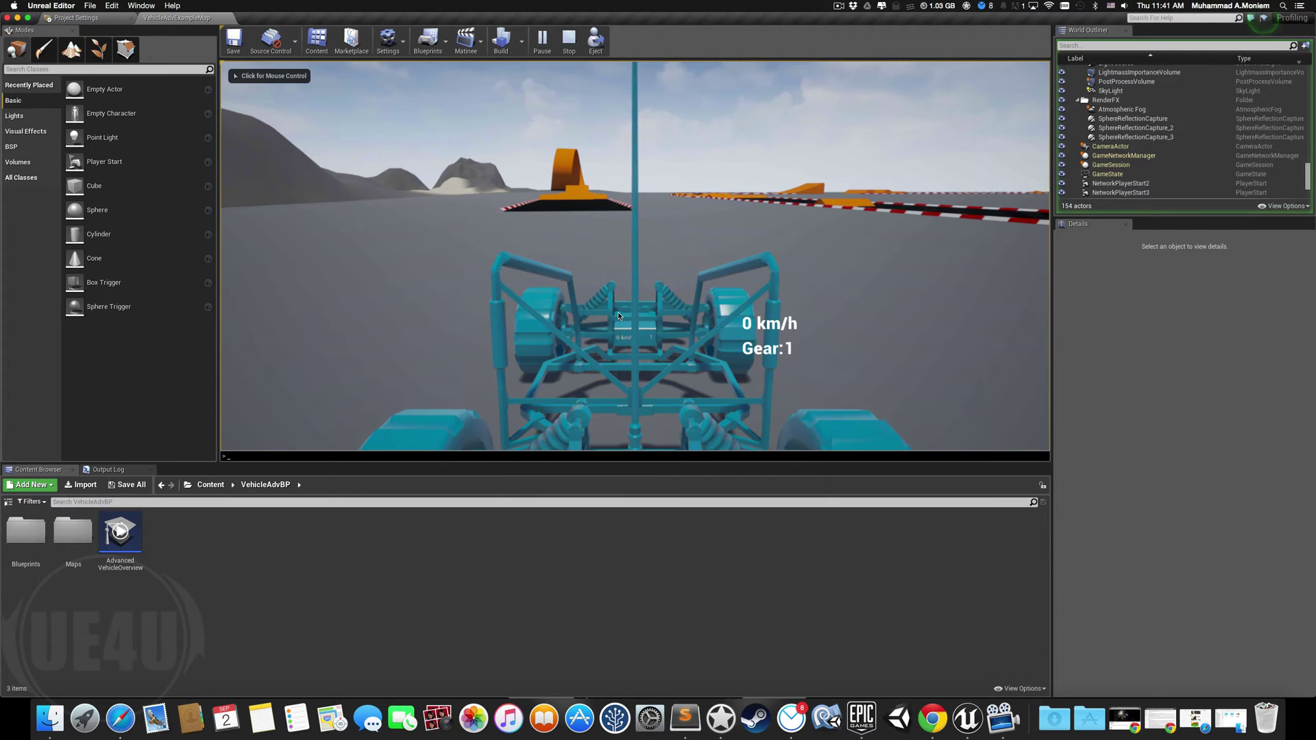
pyautogui.write('startfps')
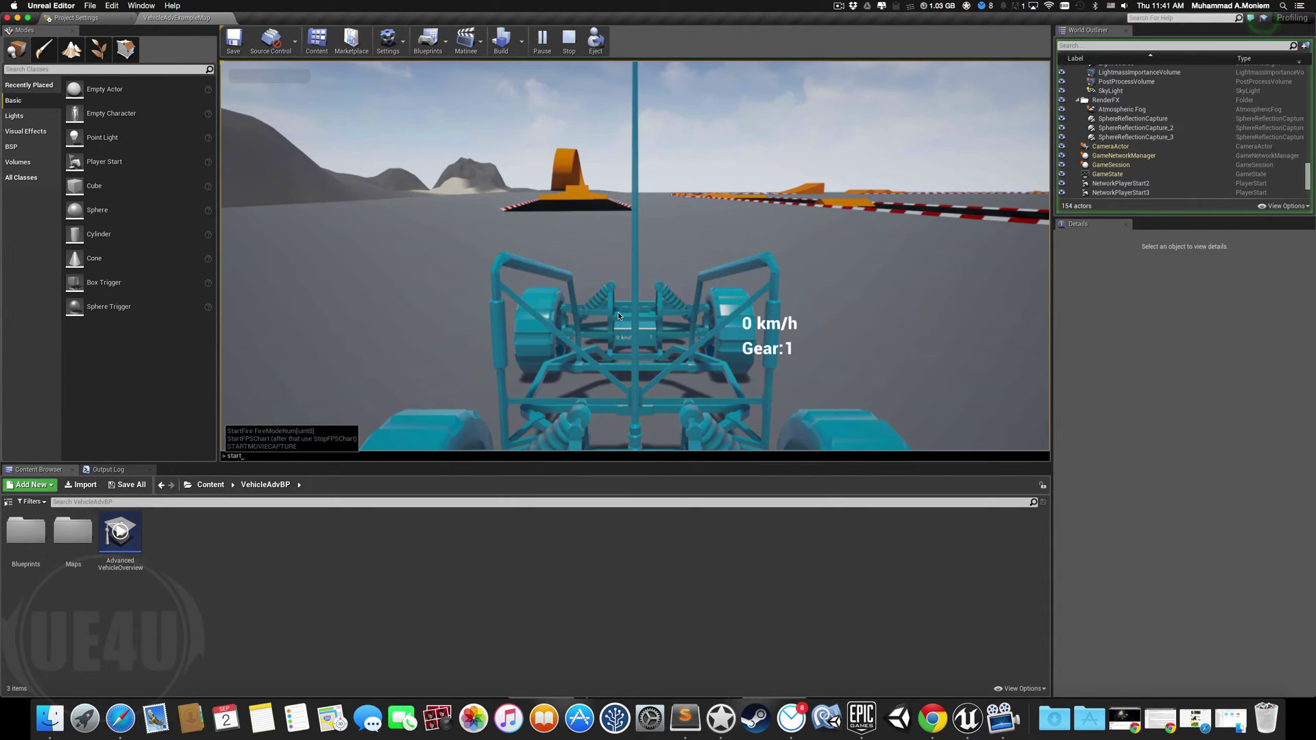
pyautogui.press('Tab')
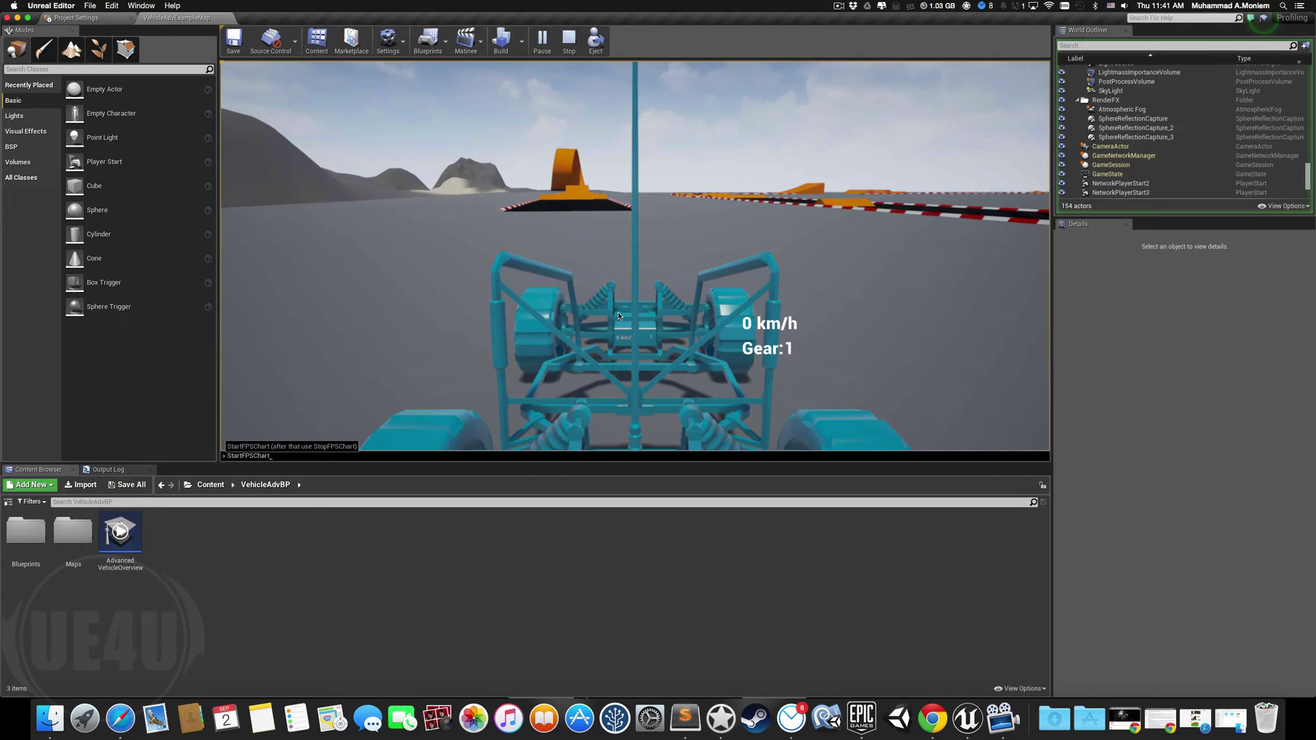
pyautogui.press('Return')
pyautogui.press('w')
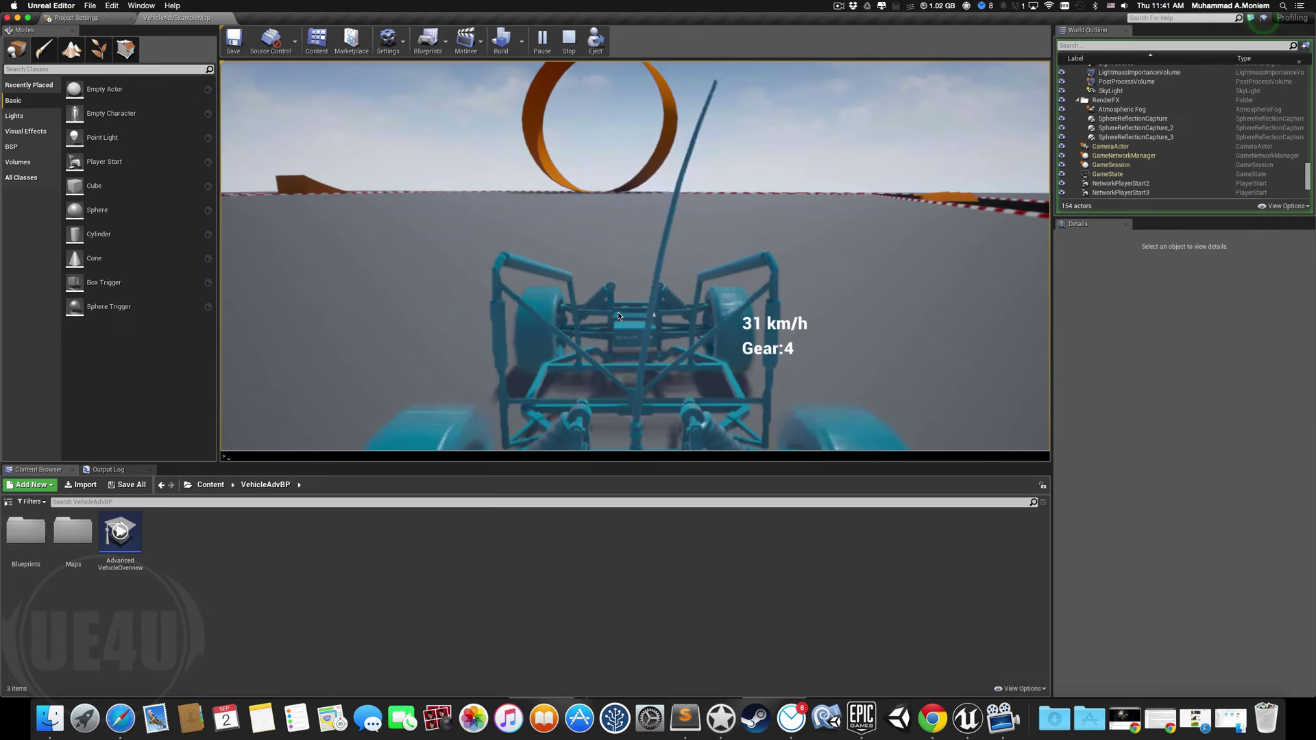
pyautogui.write('stop')
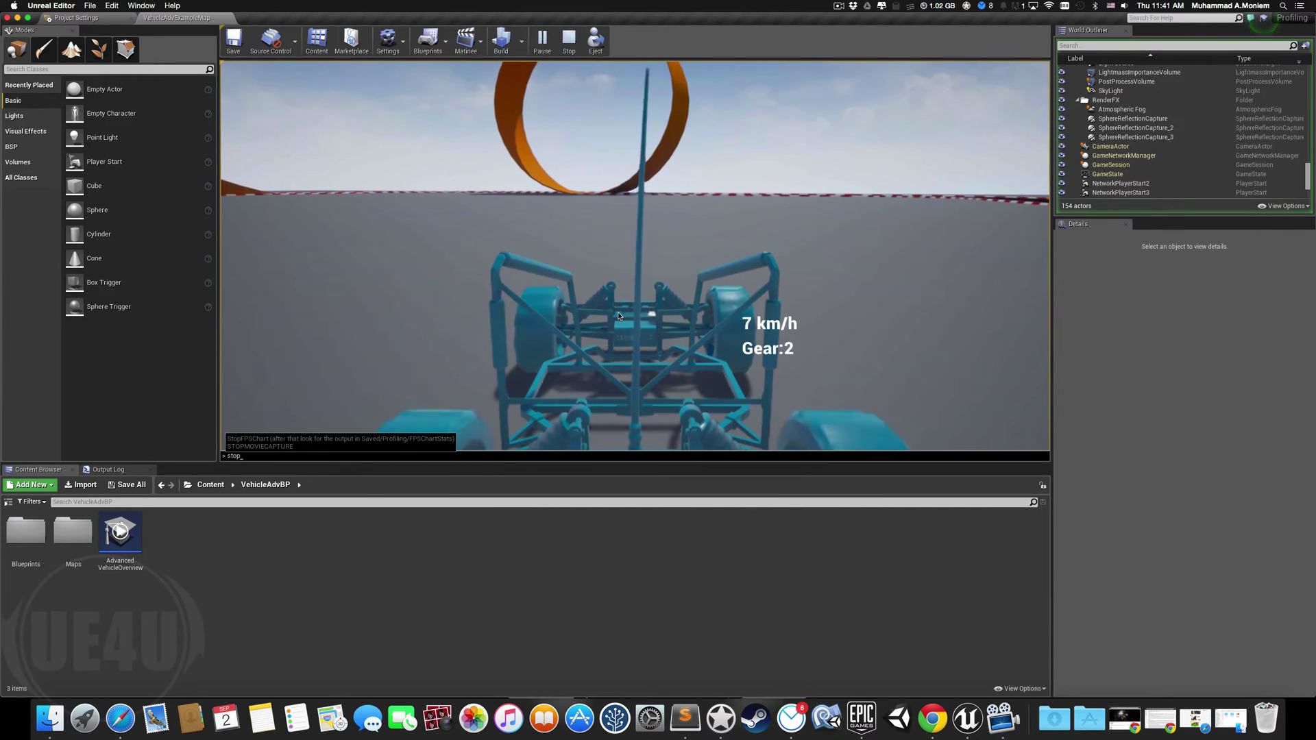
# Step: Run StopFPSChart from the console to end the FPS chart recording
pyautogui.press('Tab')
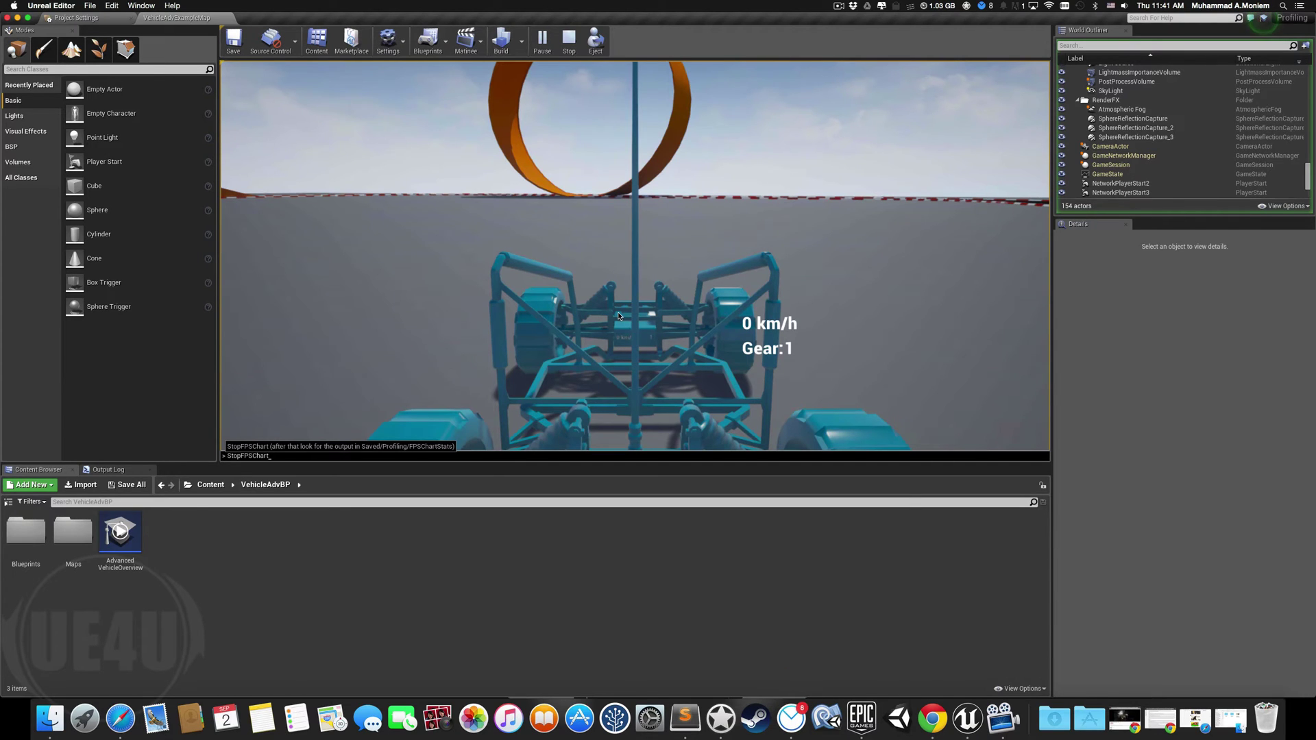
pyautogui.press('Return')
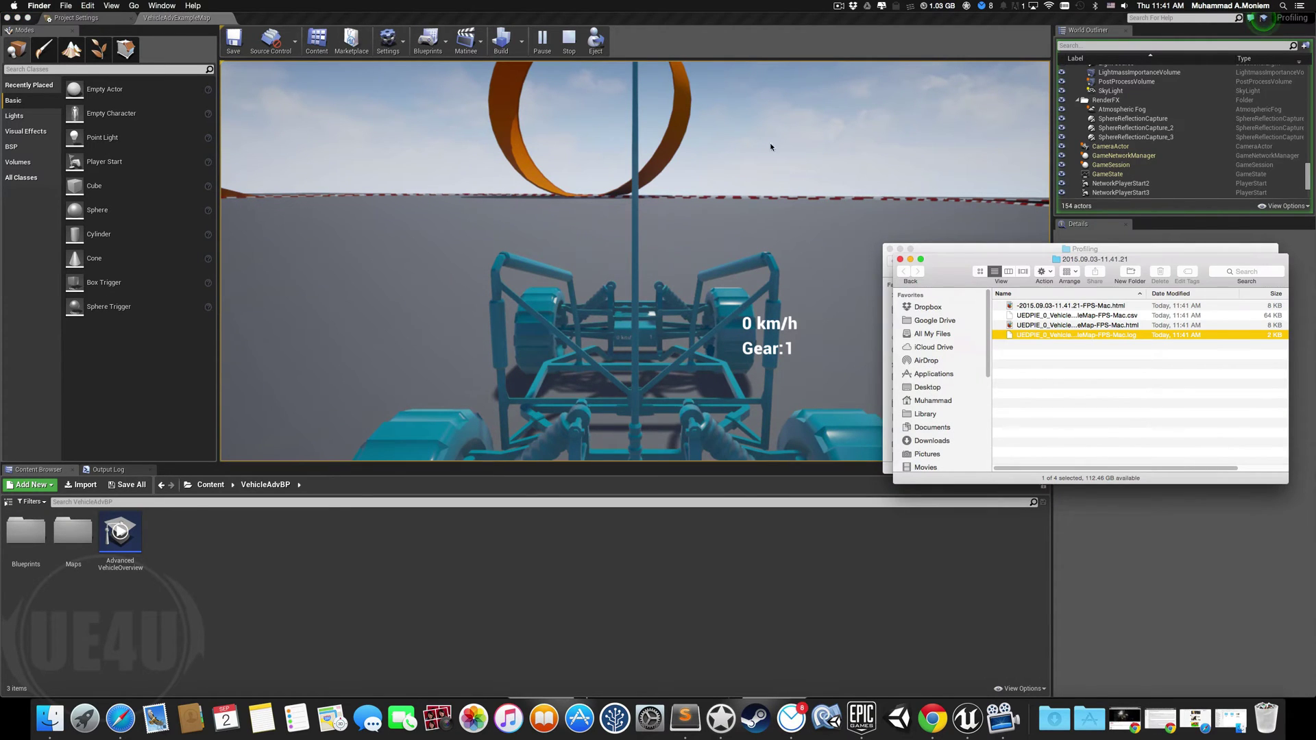
# Step: Expand Saved > Profiling > FPSChartStats > dated folder and widen the window to show full file names
pyautogui.moveTo(952, 279); pyautogui.dragTo(526, 264)
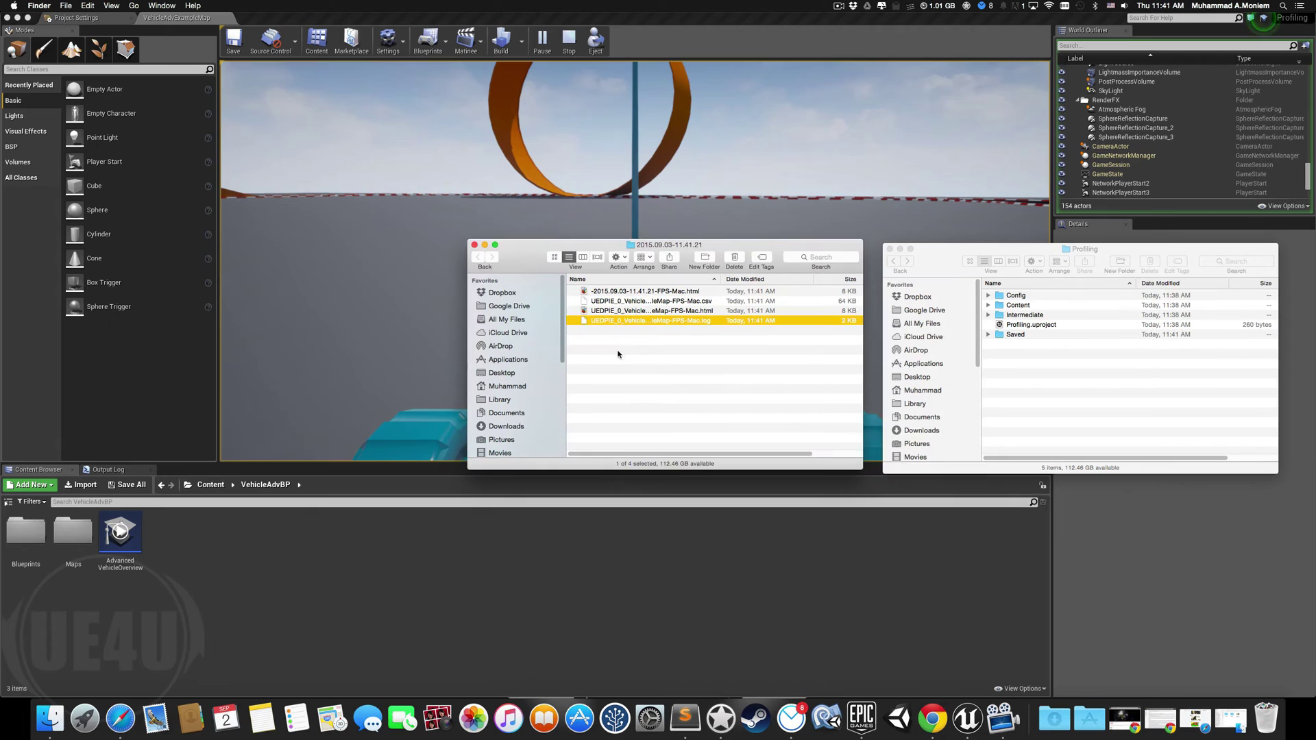
pyautogui.moveTo(948, 262); pyautogui.dragTo(933, 258)
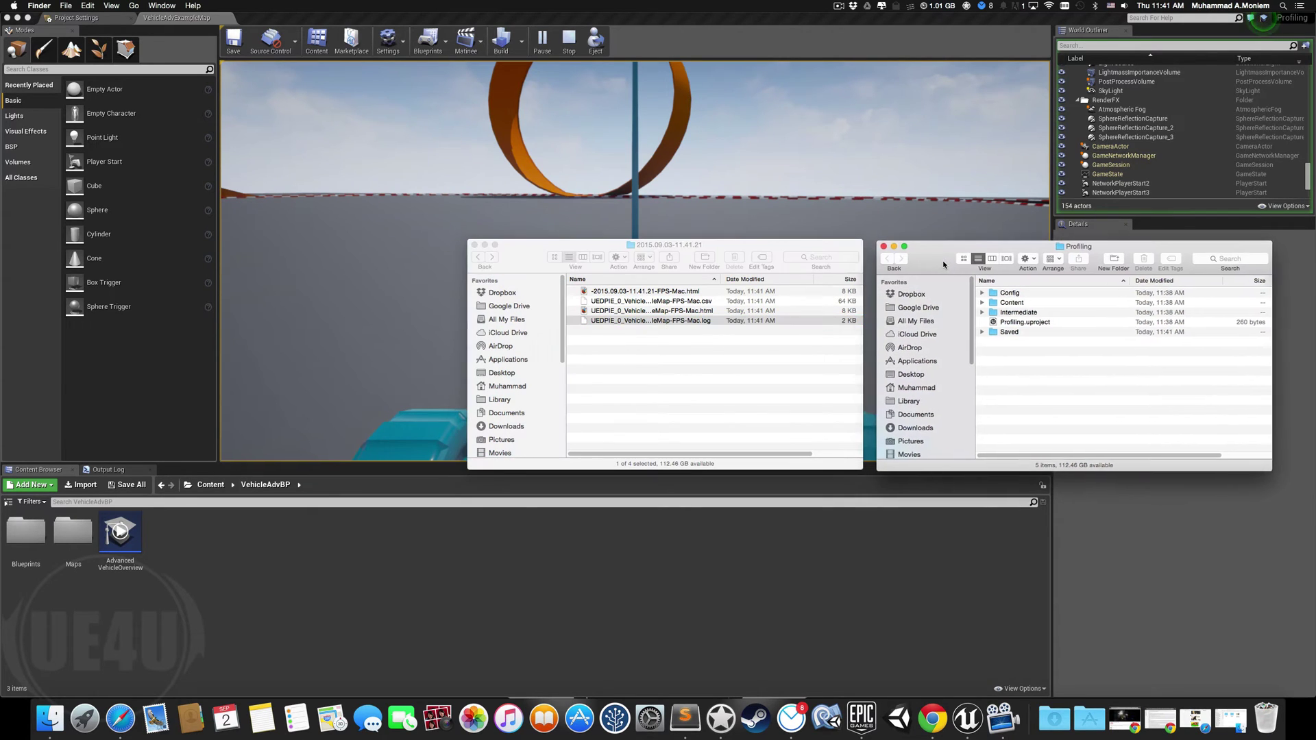
pyautogui.click(973, 331)
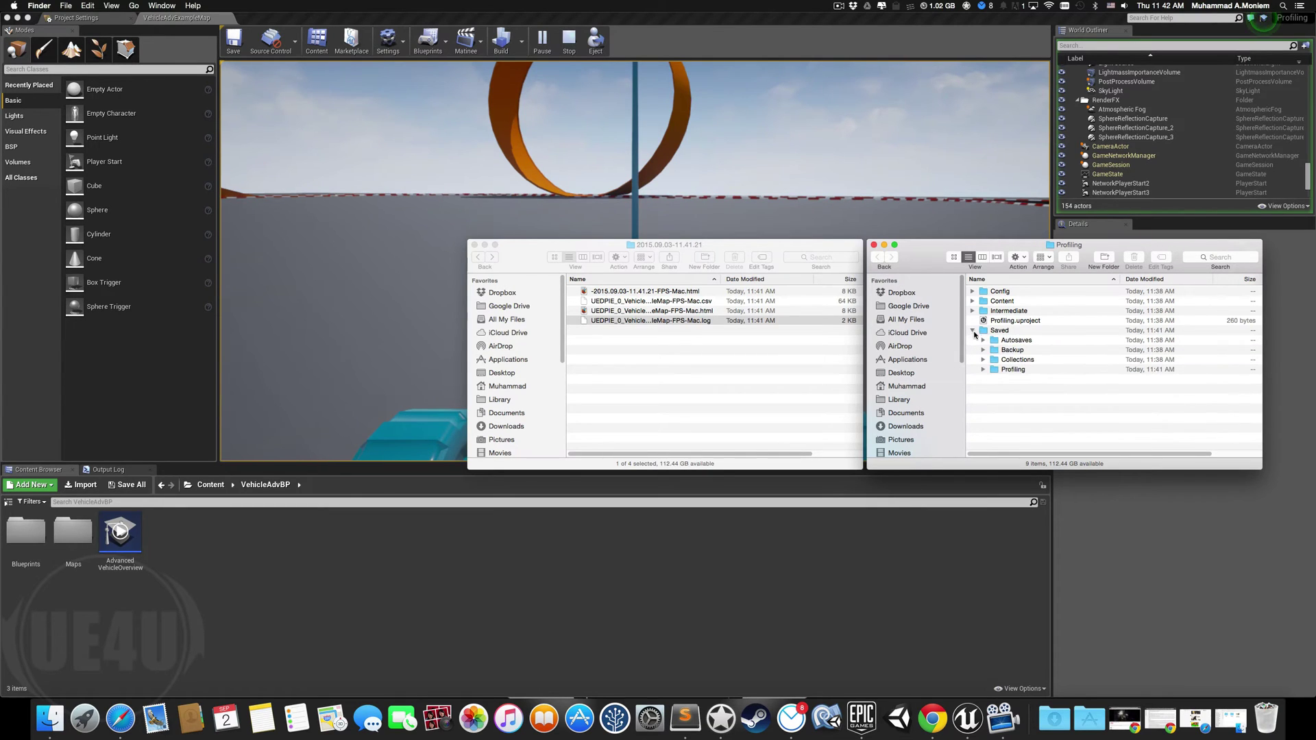
pyautogui.click(984, 369)
pyautogui.click(993, 379)
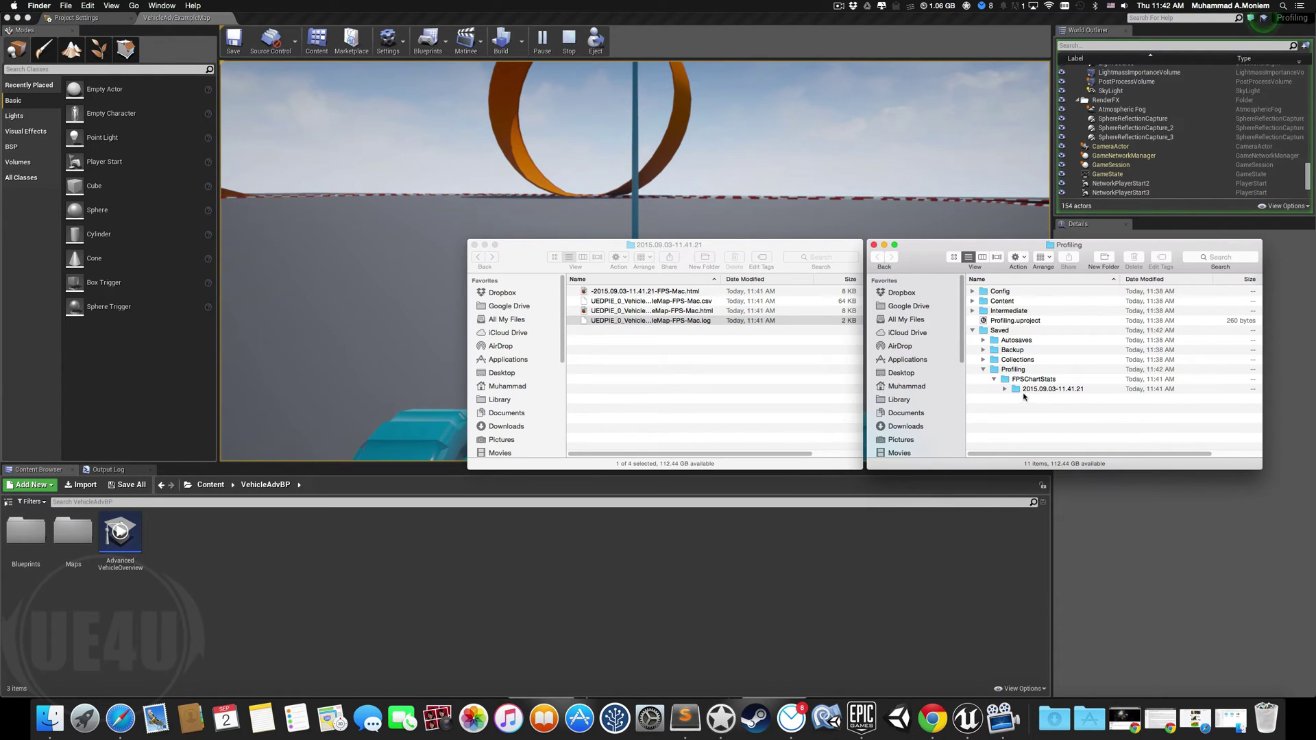
pyautogui.click(1005, 389)
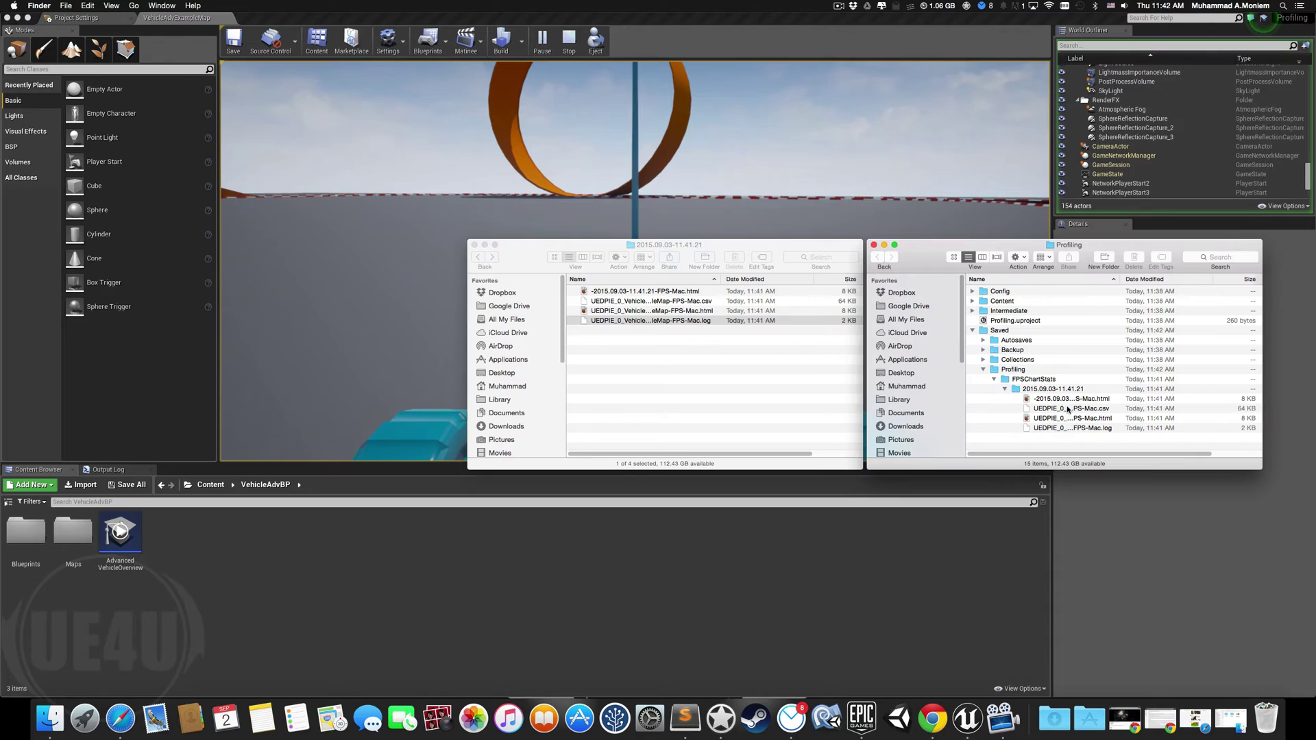
pyautogui.click(745, 248)
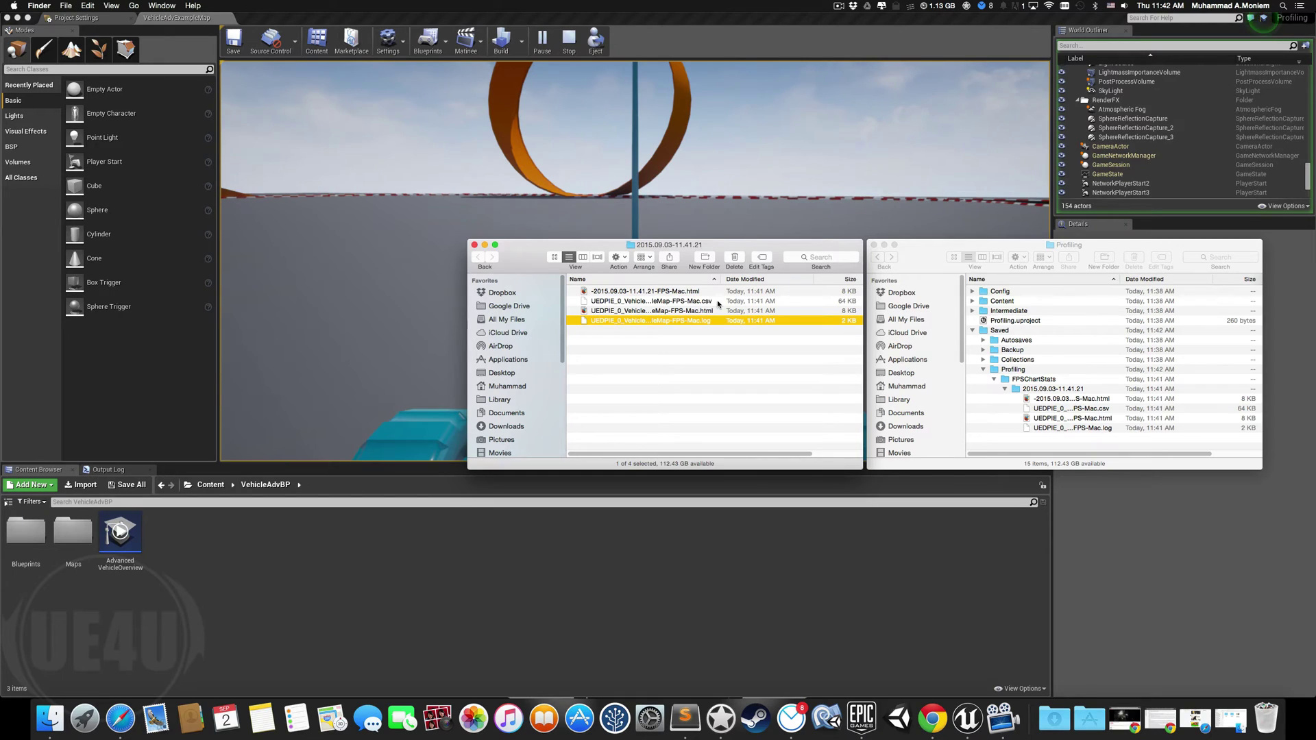
pyautogui.moveTo(468, 292); pyautogui.dragTo(314, 298)
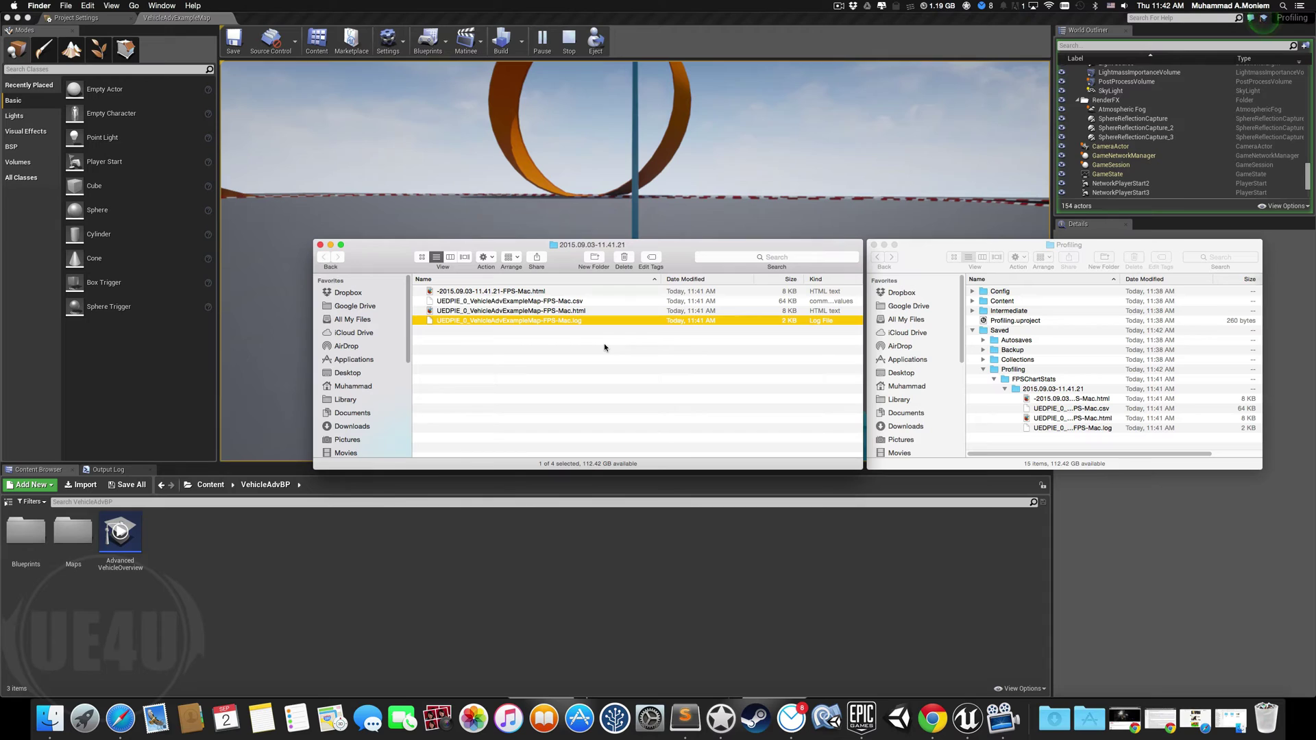
# Step: Quick Look the FPS log's frame-time buckets and hitch stats, then select the dated HTML report
pyautogui.press('space')
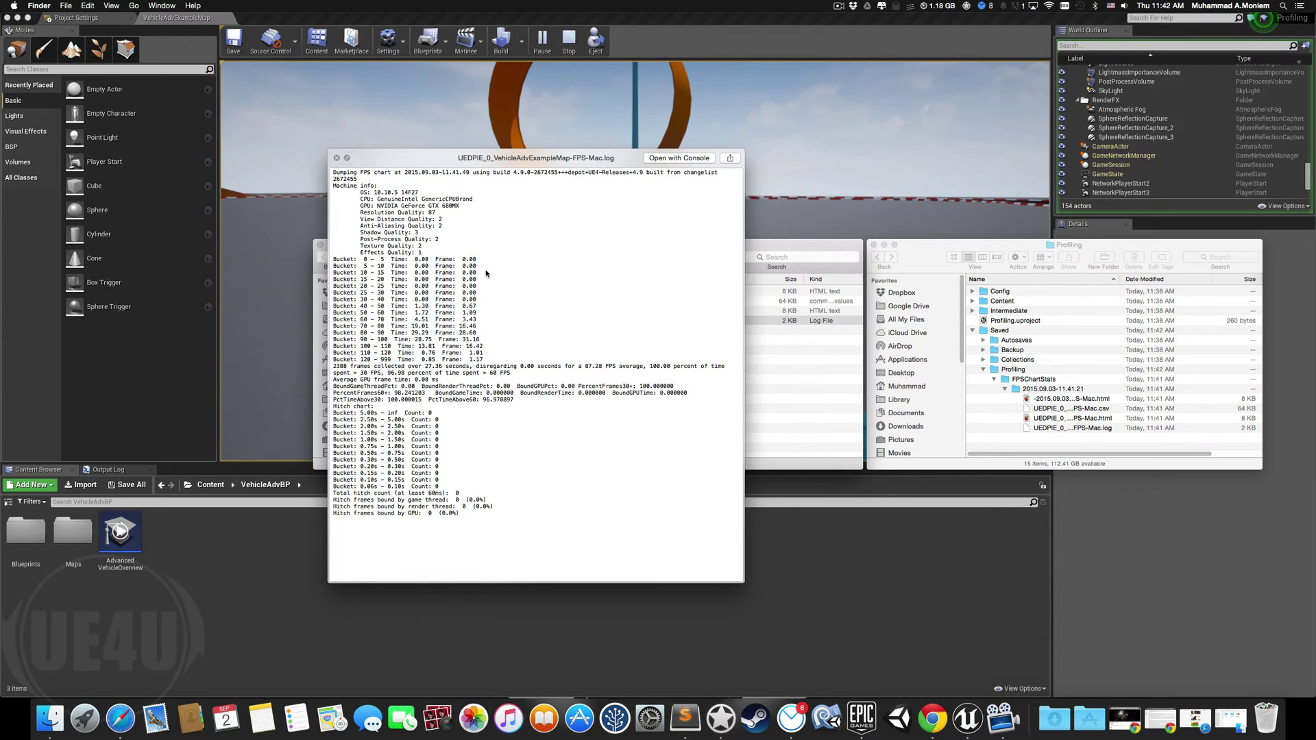
pyautogui.press('space')
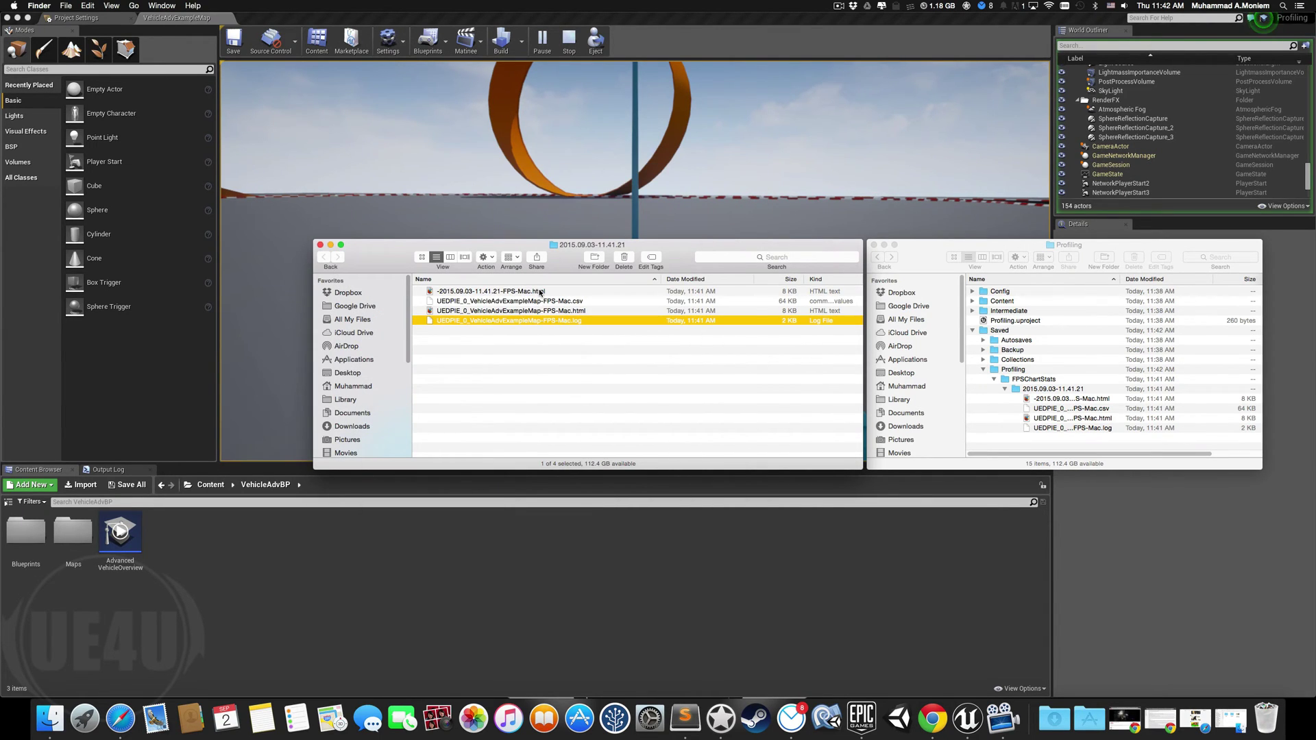
pyautogui.click(540, 293)
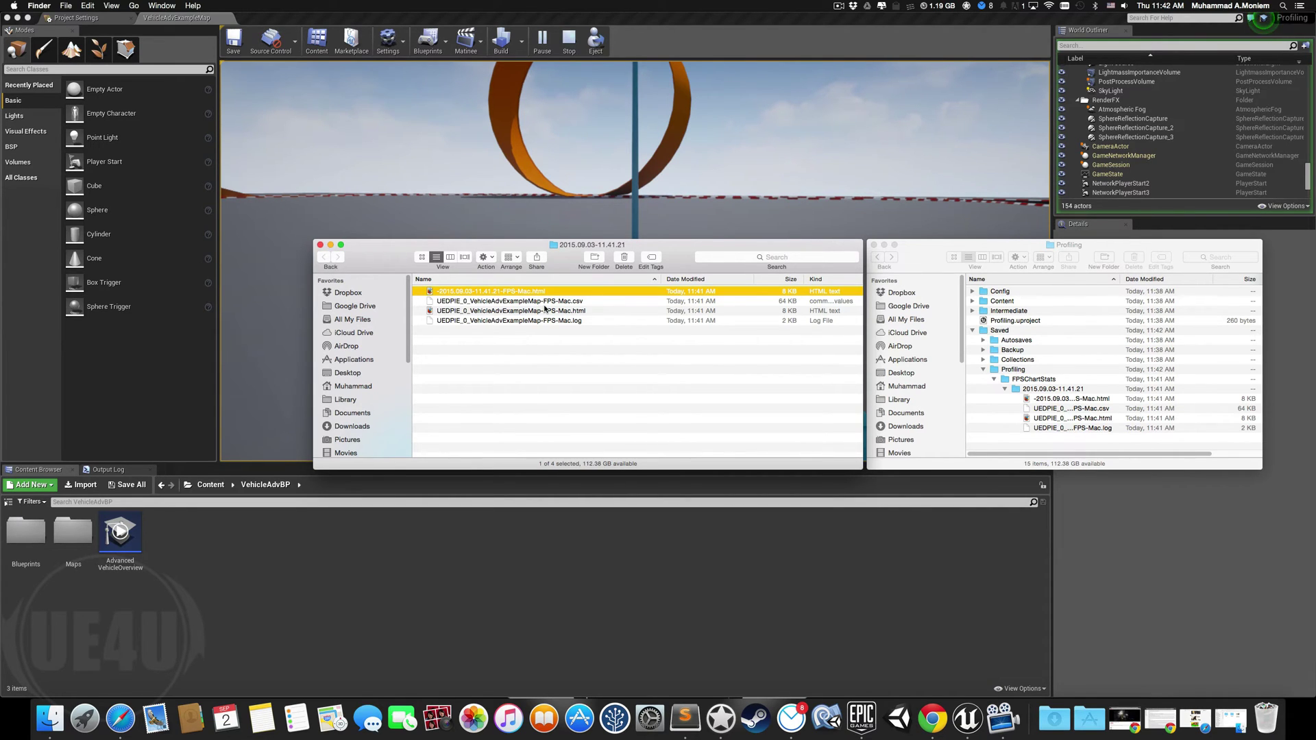
# Step: Quick Look both HTML chart reports, then preview the FPS-Mac CSV frame-time data
pyautogui.press('space')
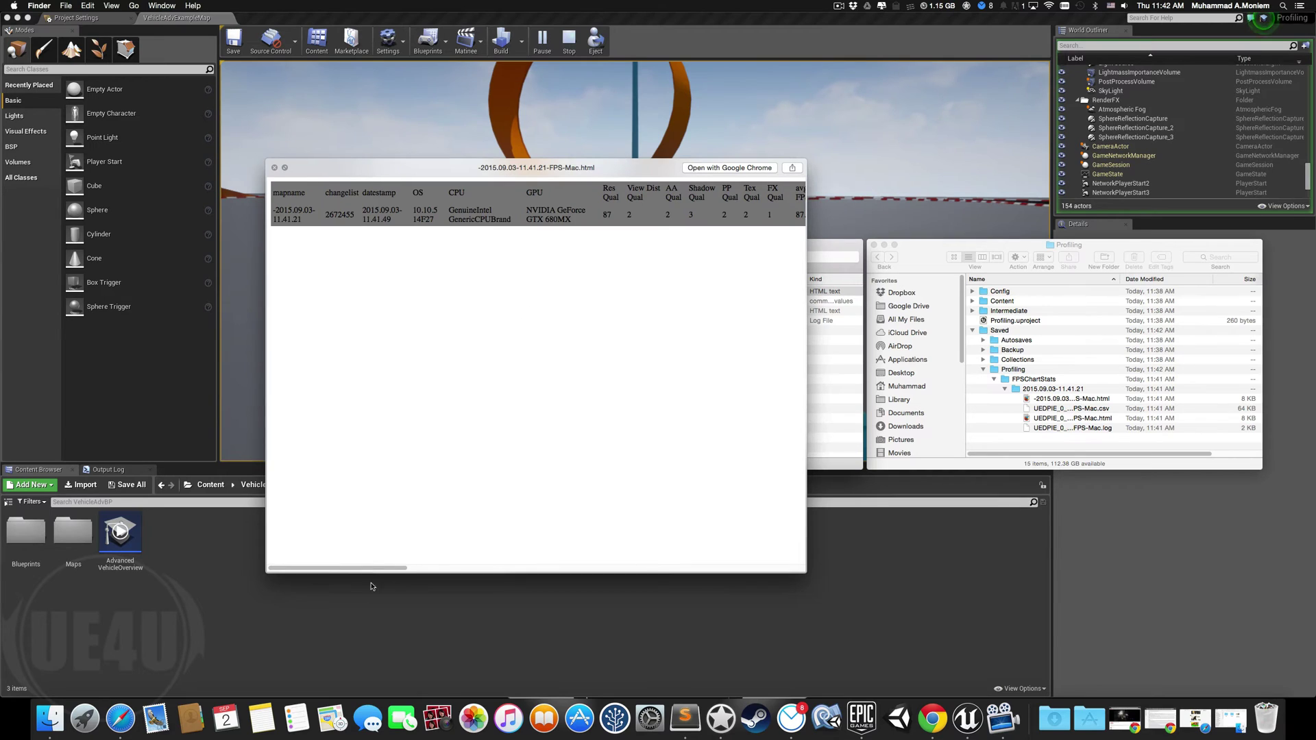
pyautogui.moveTo(368, 571); pyautogui.dragTo(733, 568)
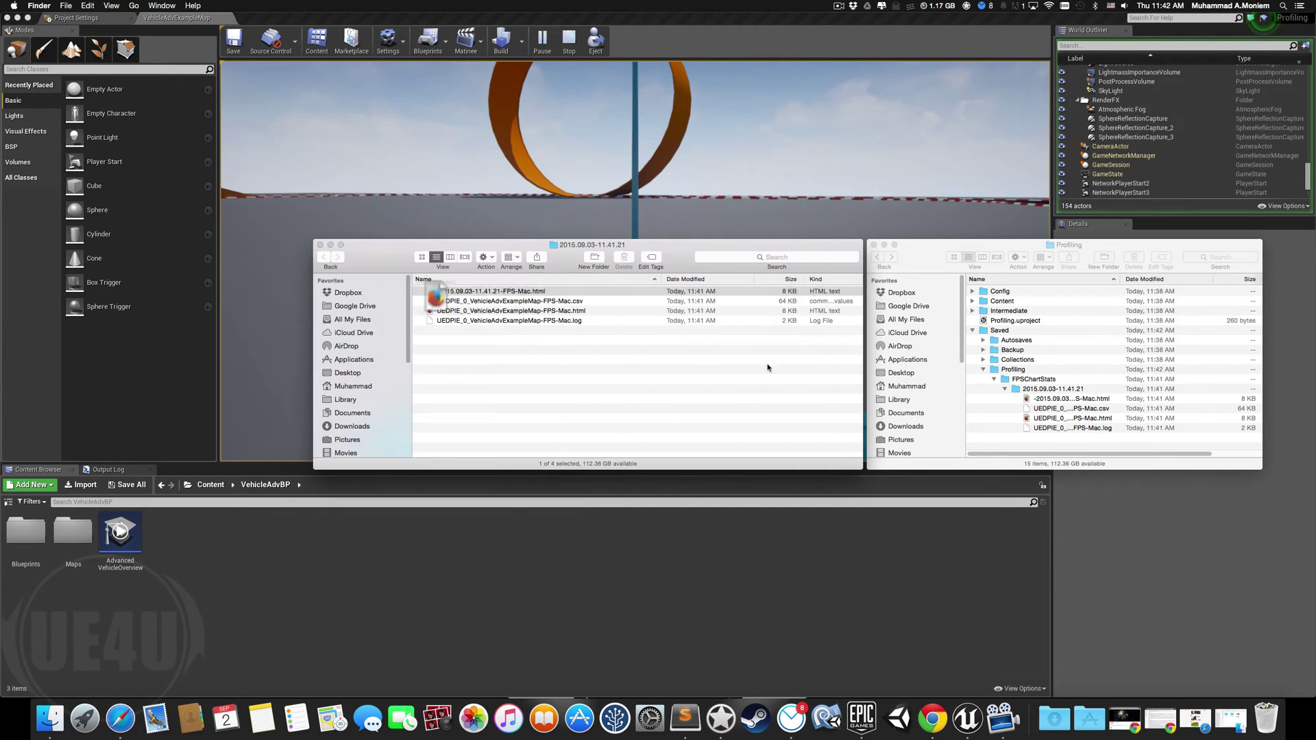
pyautogui.press('space')
pyautogui.click(533, 311)
pyautogui.press('space')
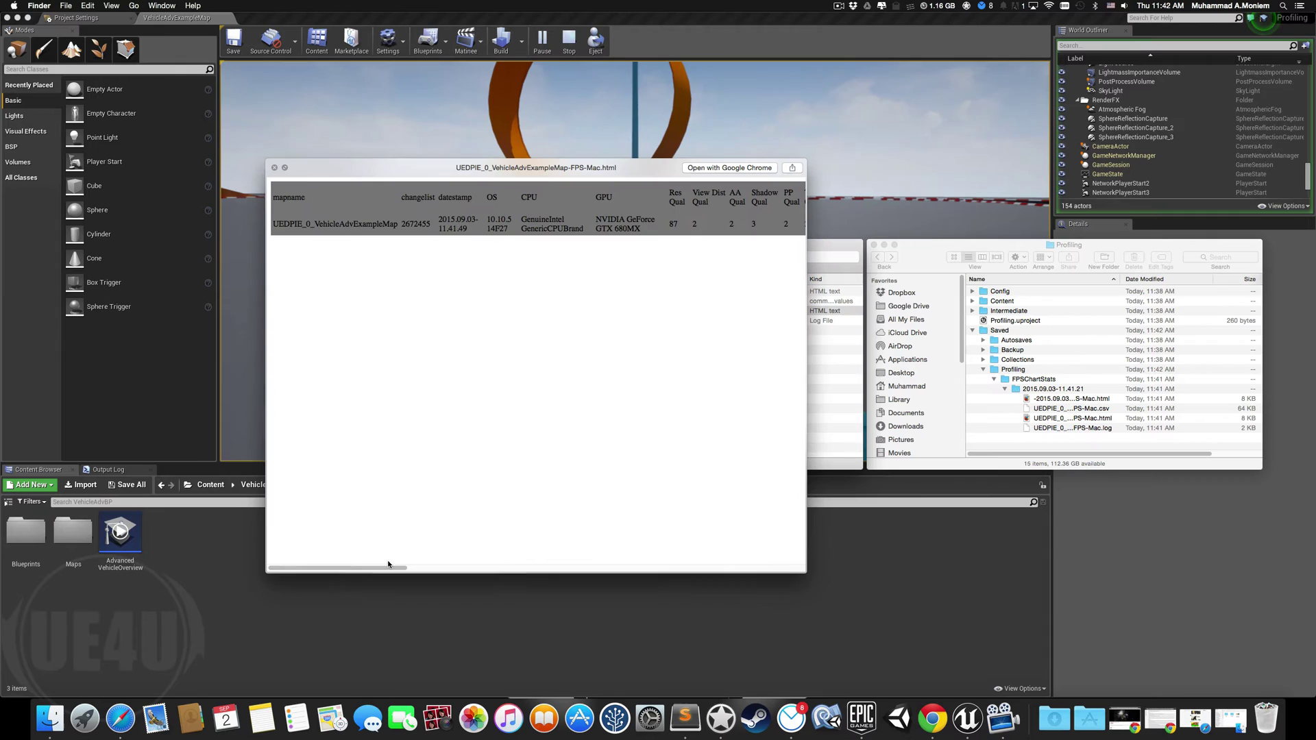
pyautogui.moveTo(390, 570); pyautogui.dragTo(721, 558)
pyautogui.press('space')
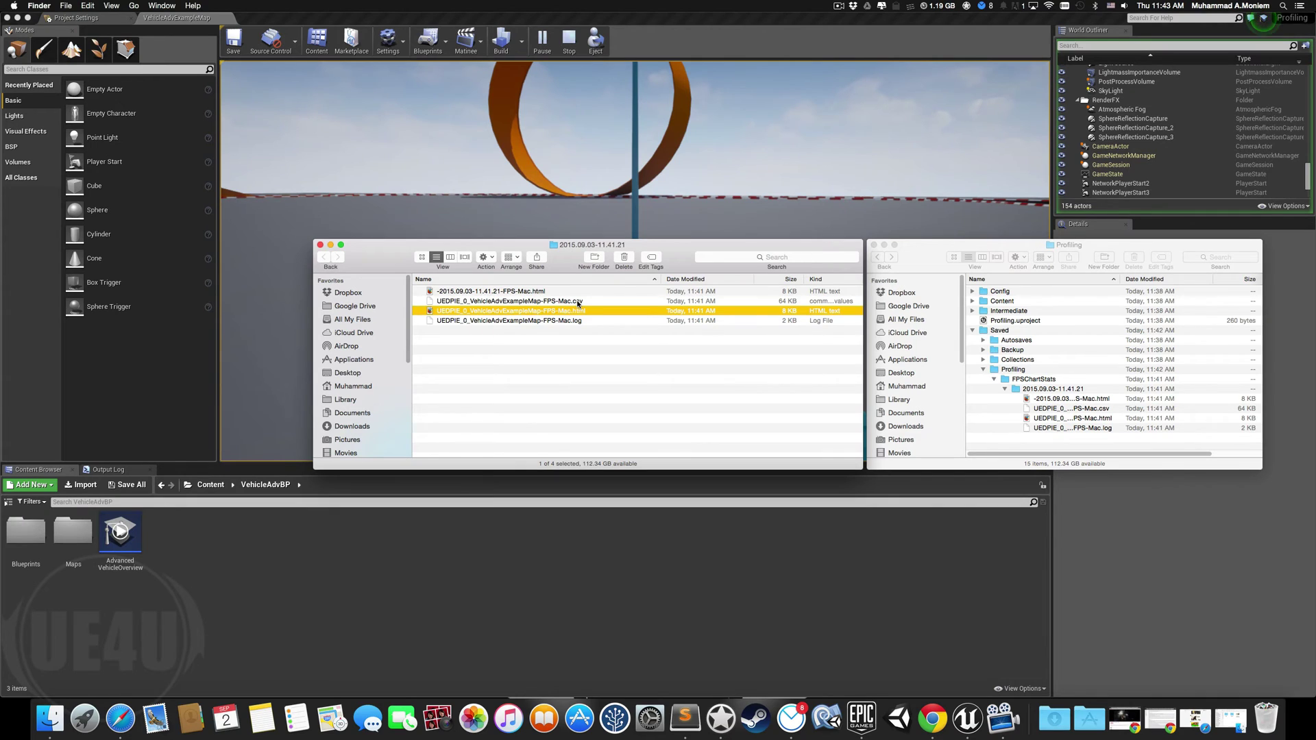
pyautogui.click(579, 301)
pyautogui.press('space')
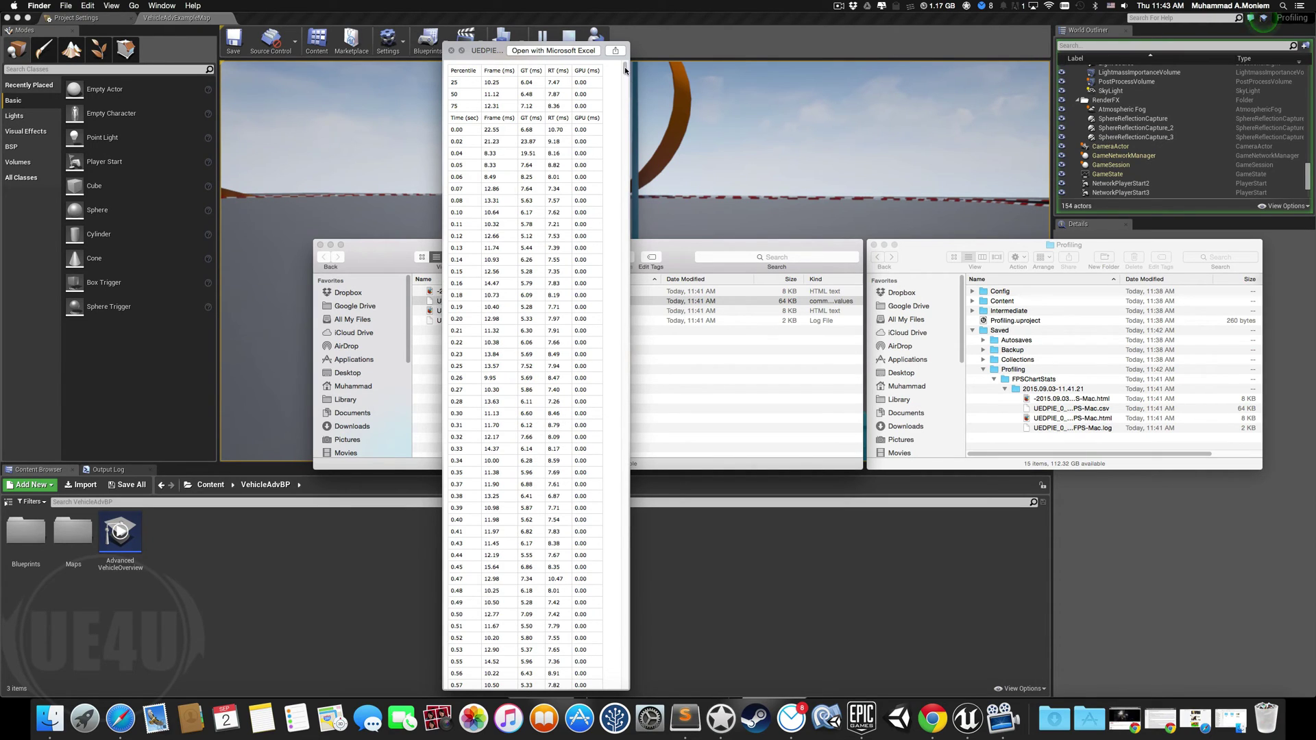
pyautogui.moveTo(624, 69)
pyautogui.mouseDown()
pyautogui.moveTo(633, 655)
pyautogui.moveTo(612, 203)
pyautogui.mouseUp()
# Step: Open UEDPIE_0_VehicleAdvExampleMap-FPS-Mac.csv with Microsoft Excel
pyautogui.press('space')
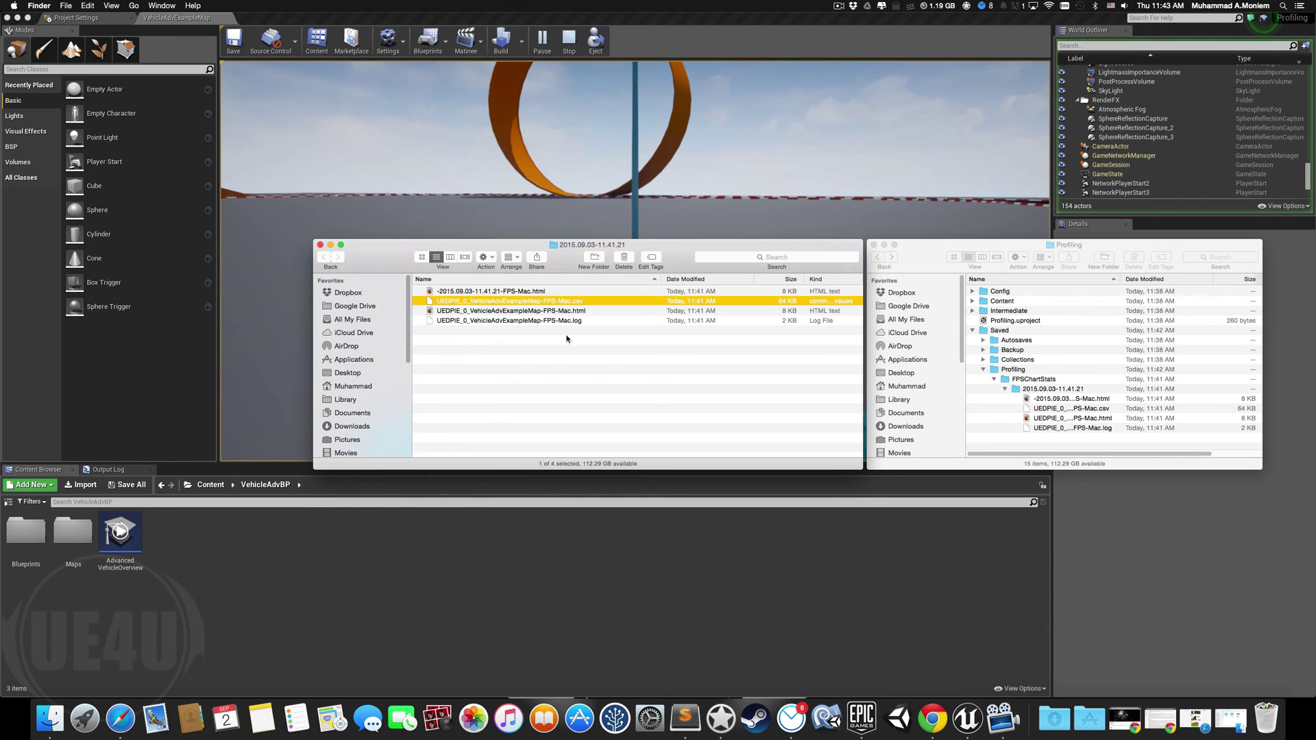
pyautogui.rightClick(572, 301)
pyautogui.moveTo(599, 315)
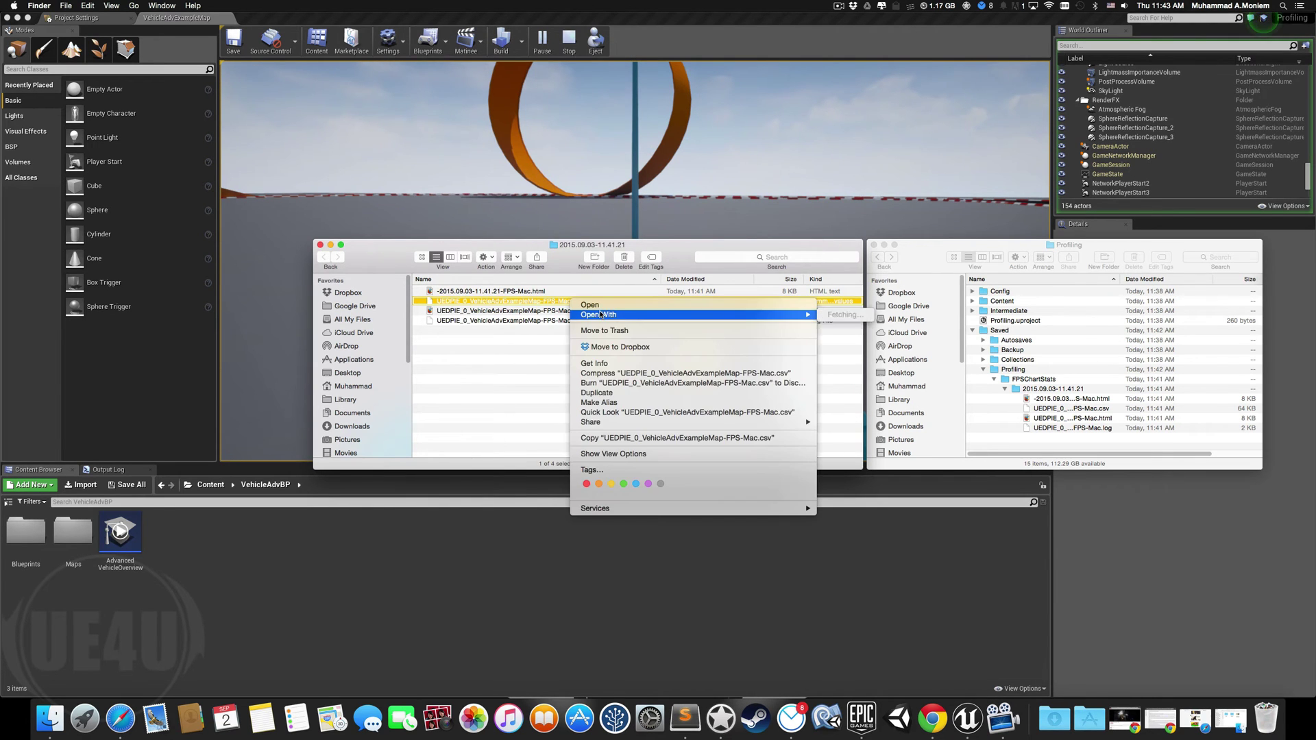
pyautogui.click(890, 316)
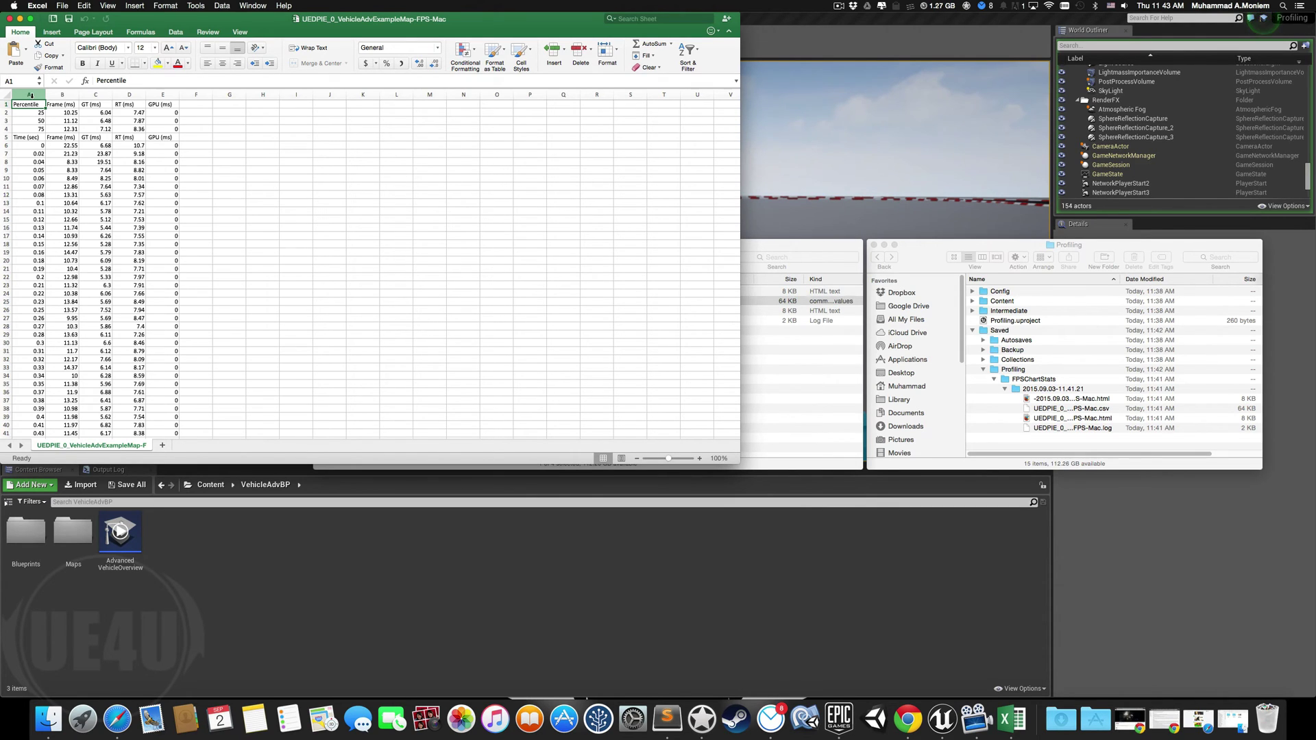
# Step: Insert a chart of the Percentile, Frame, GT, RT and GPU columns A–E
pyautogui.moveTo(29, 95); pyautogui.dragTo(164, 95)
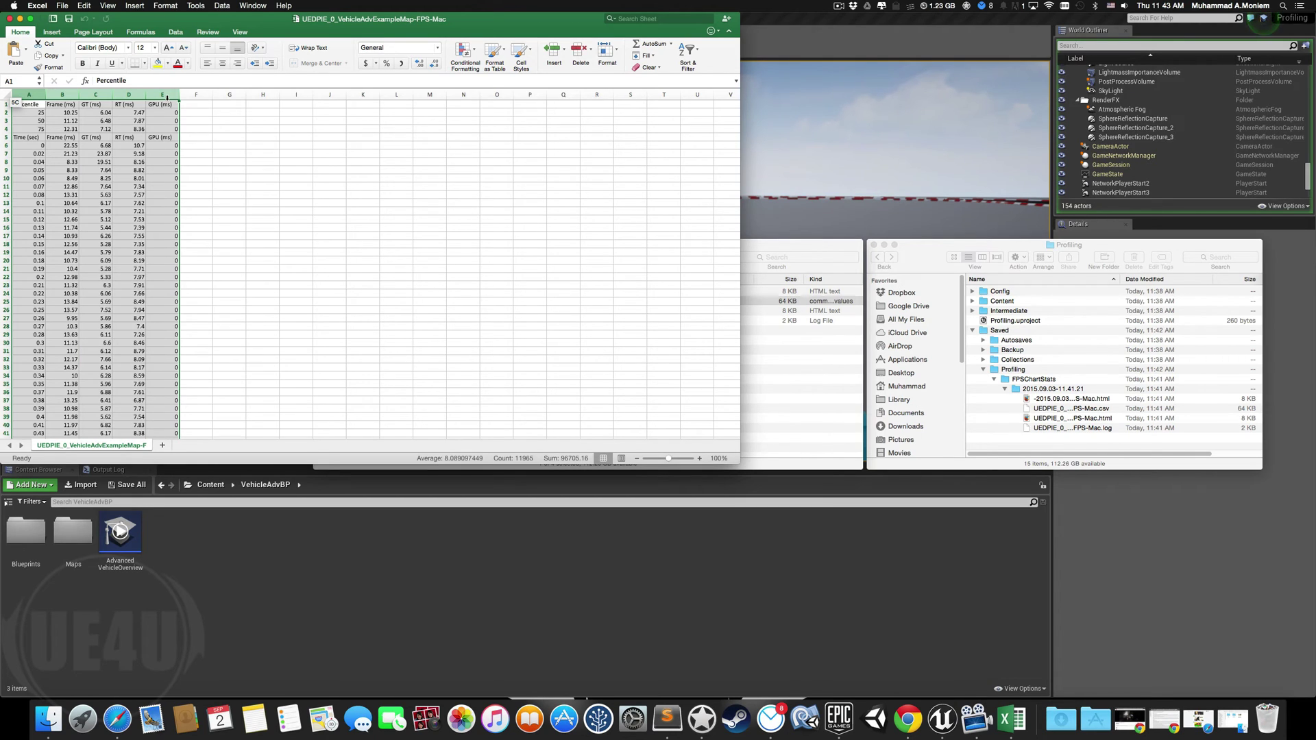
pyautogui.click(53, 32)
pyautogui.click(218, 52)
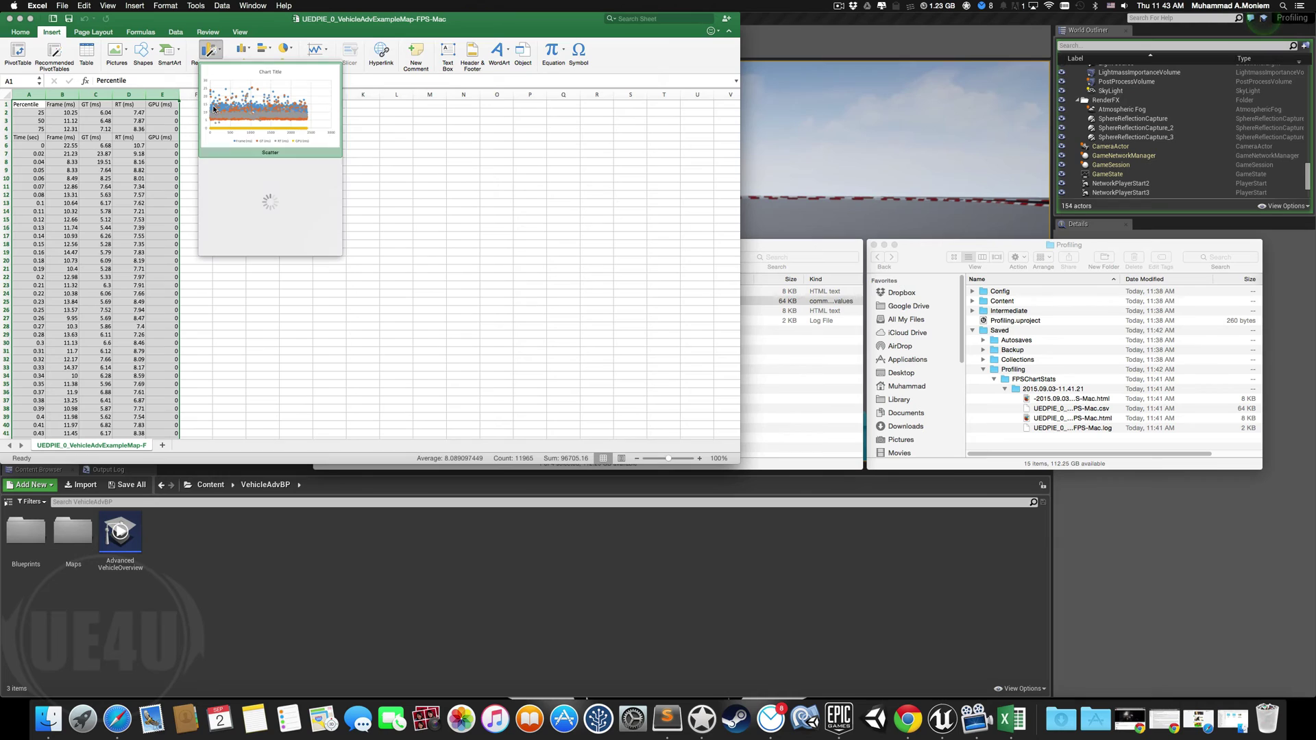
pyautogui.click(249, 51)
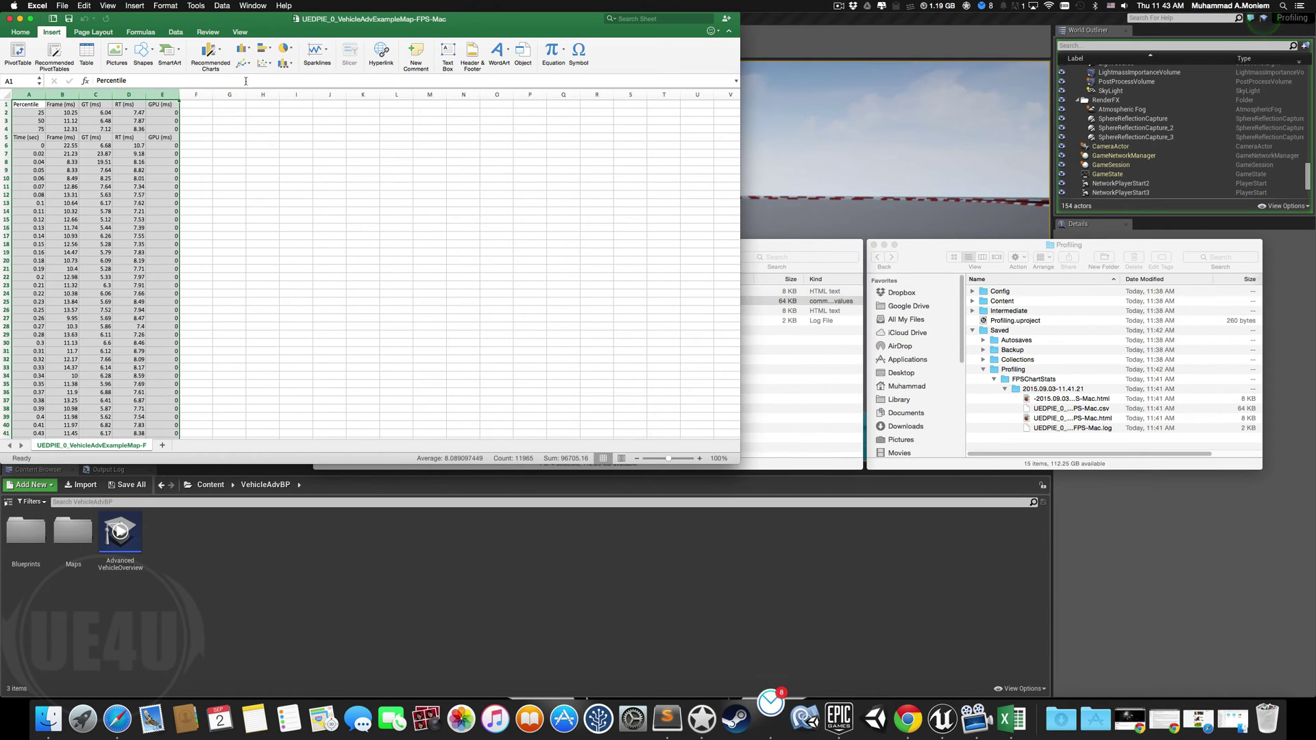
pyautogui.click(248, 49)
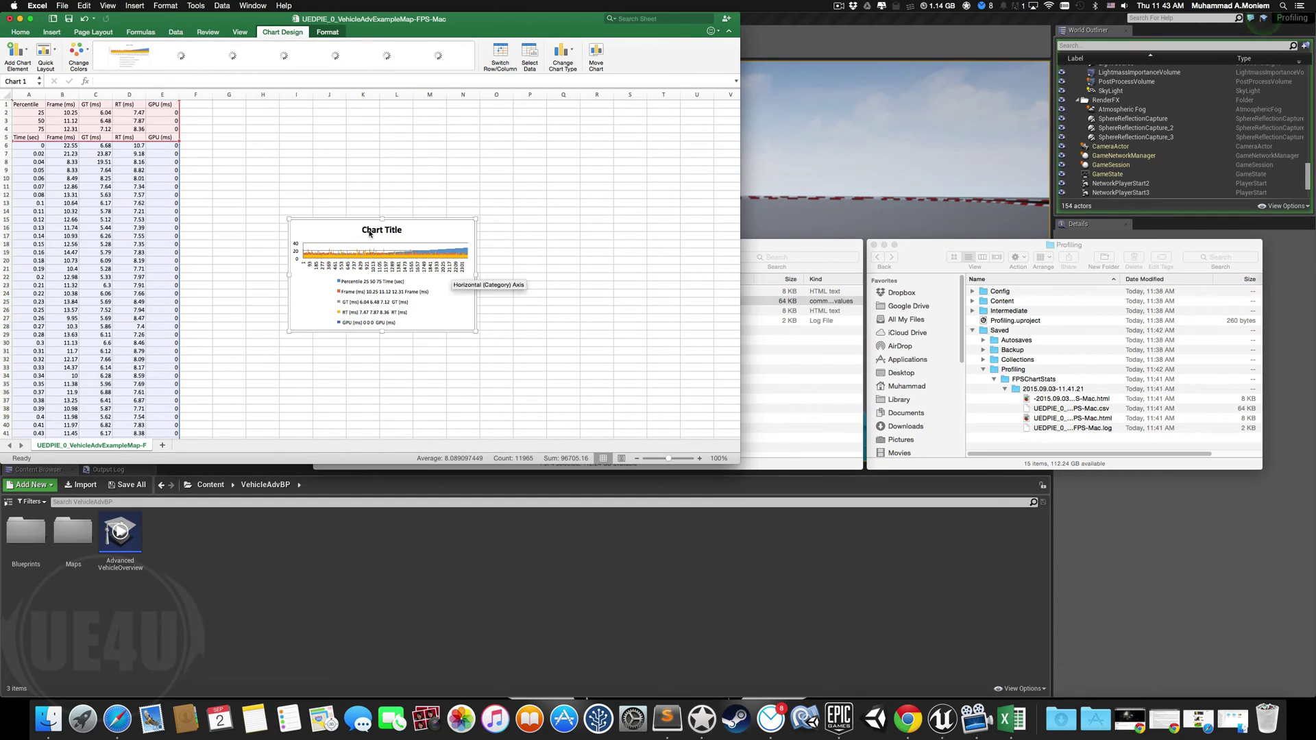
# Step: Place the chart beside the data, enlarge it, and enlarge the Excel window
pyautogui.moveTo(357, 227); pyautogui.dragTo(272, 139)
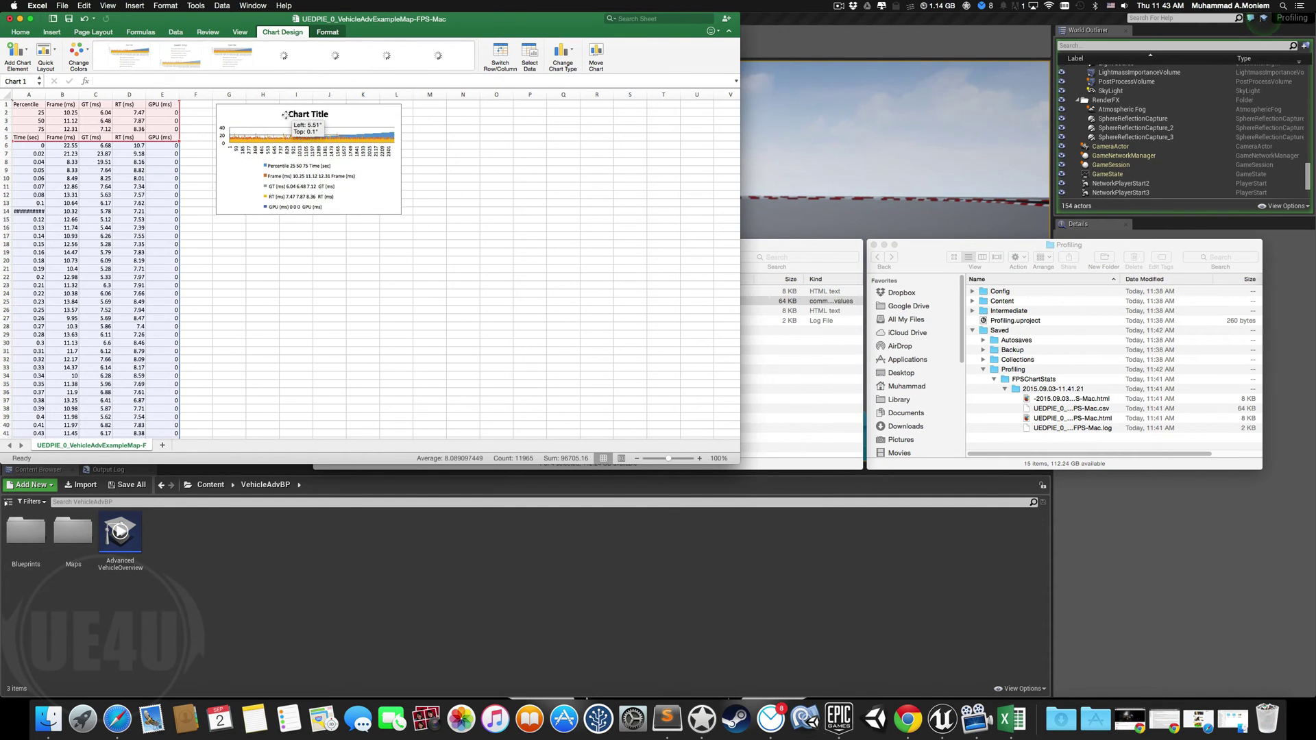
pyautogui.moveTo(285, 115); pyautogui.dragTo(283, 124)
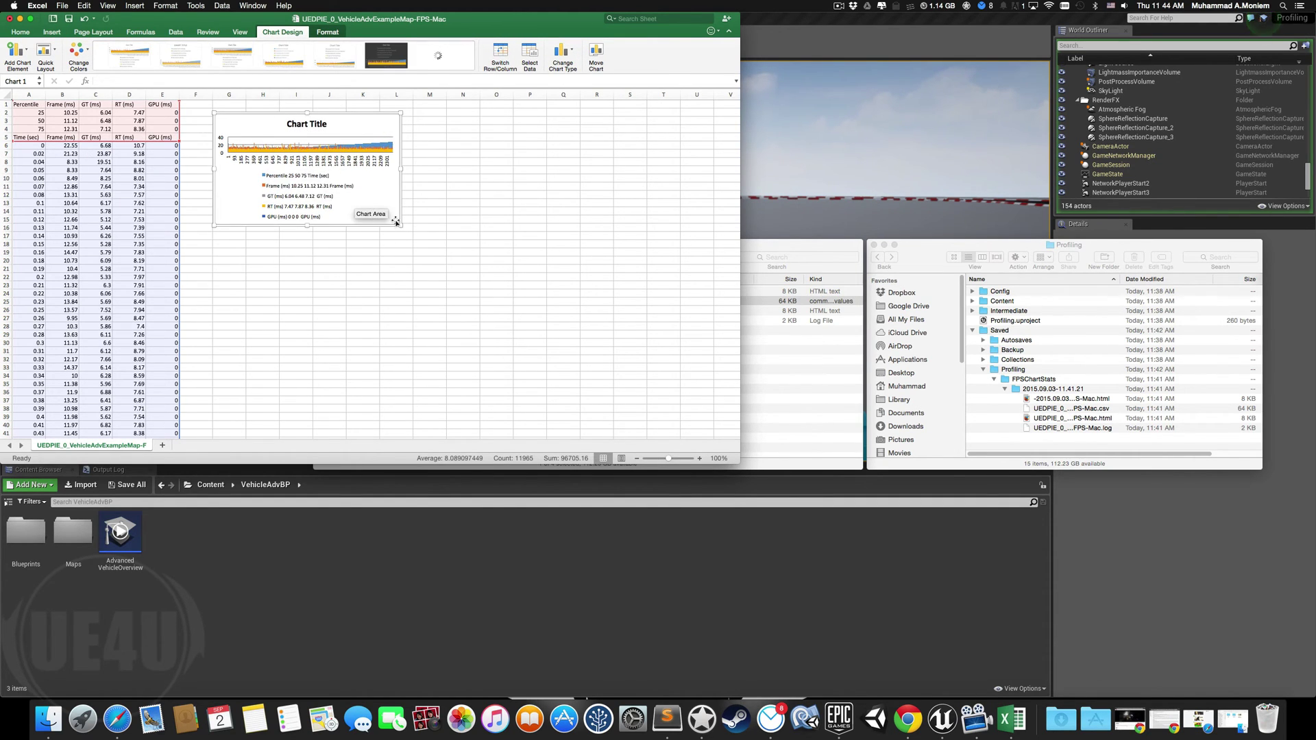
pyautogui.moveTo(395, 221); pyautogui.dragTo(712, 422)
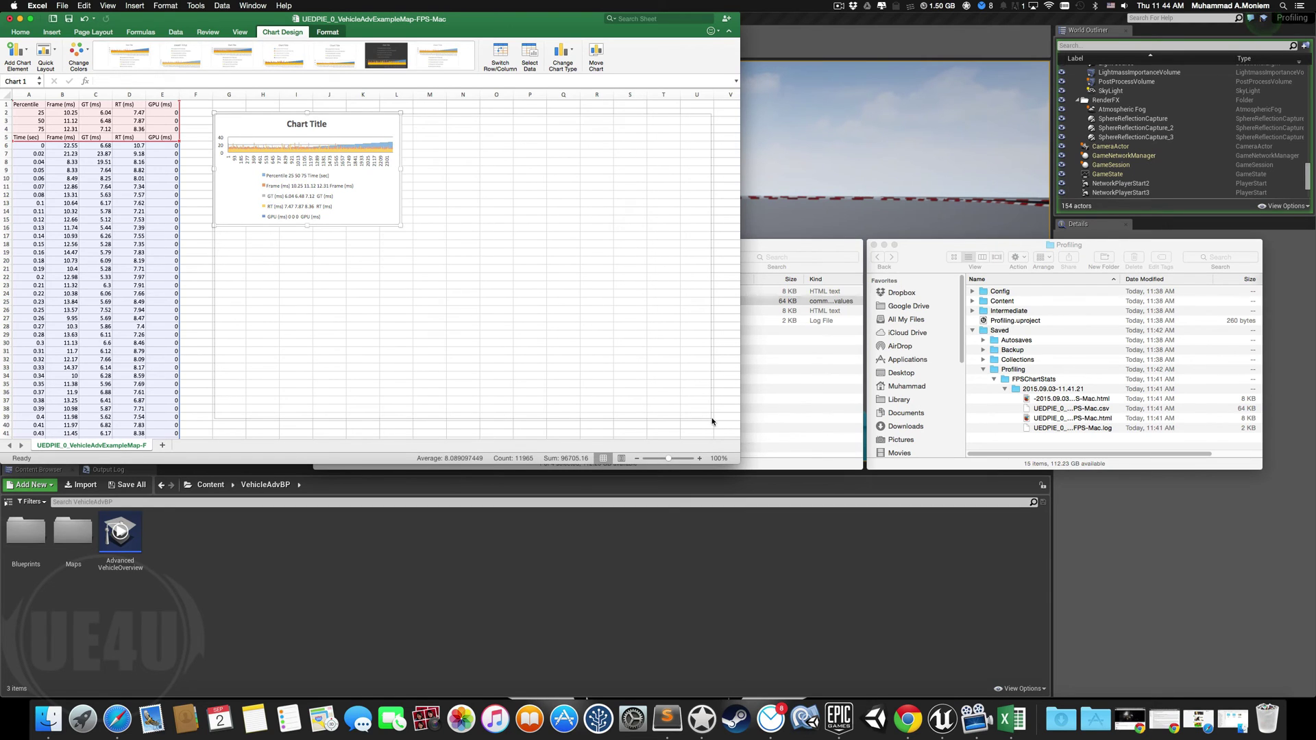
pyautogui.moveTo(734, 467); pyautogui.dragTo(1054, 637)
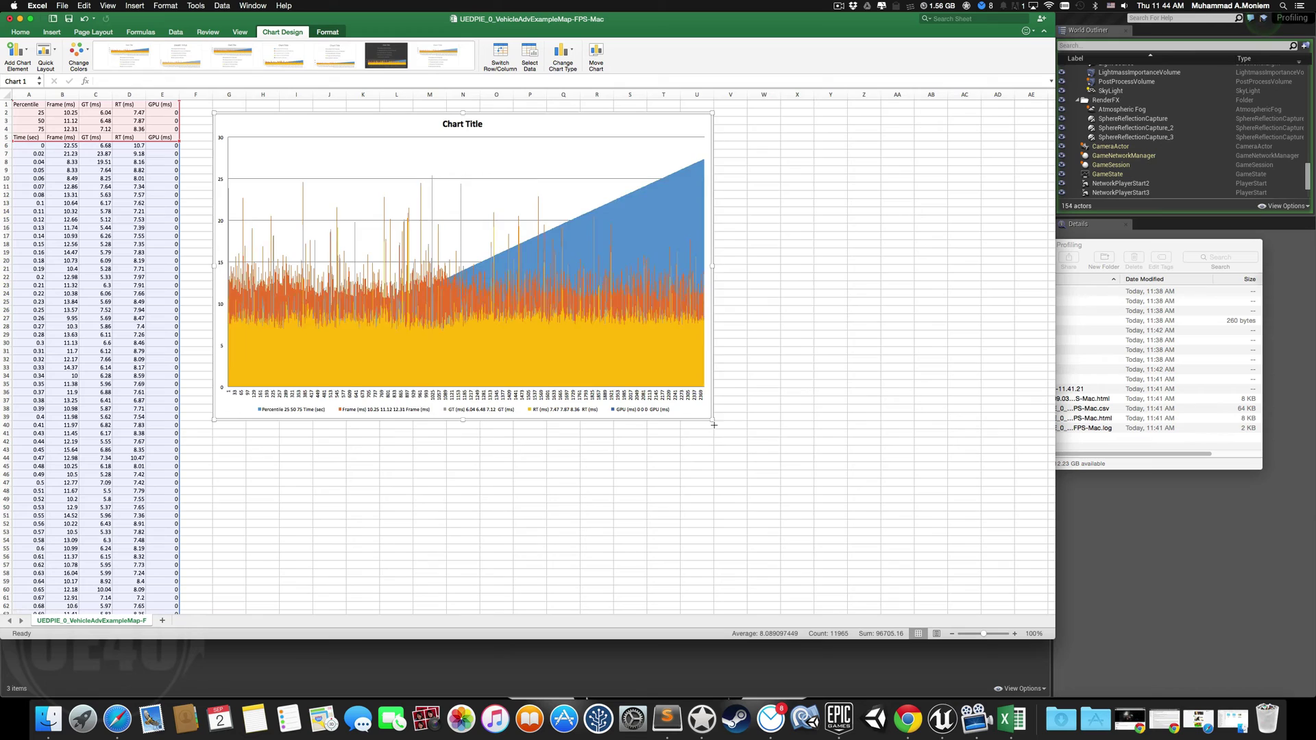
# Step: Stretch the chart out to about column AE, then select its vertical value axis
pyautogui.moveTo(712, 419)
pyautogui.mouseDown()
pyautogui.moveTo(949, 577)
pyautogui.moveTo(1023, 578)
pyautogui.mouseUp()
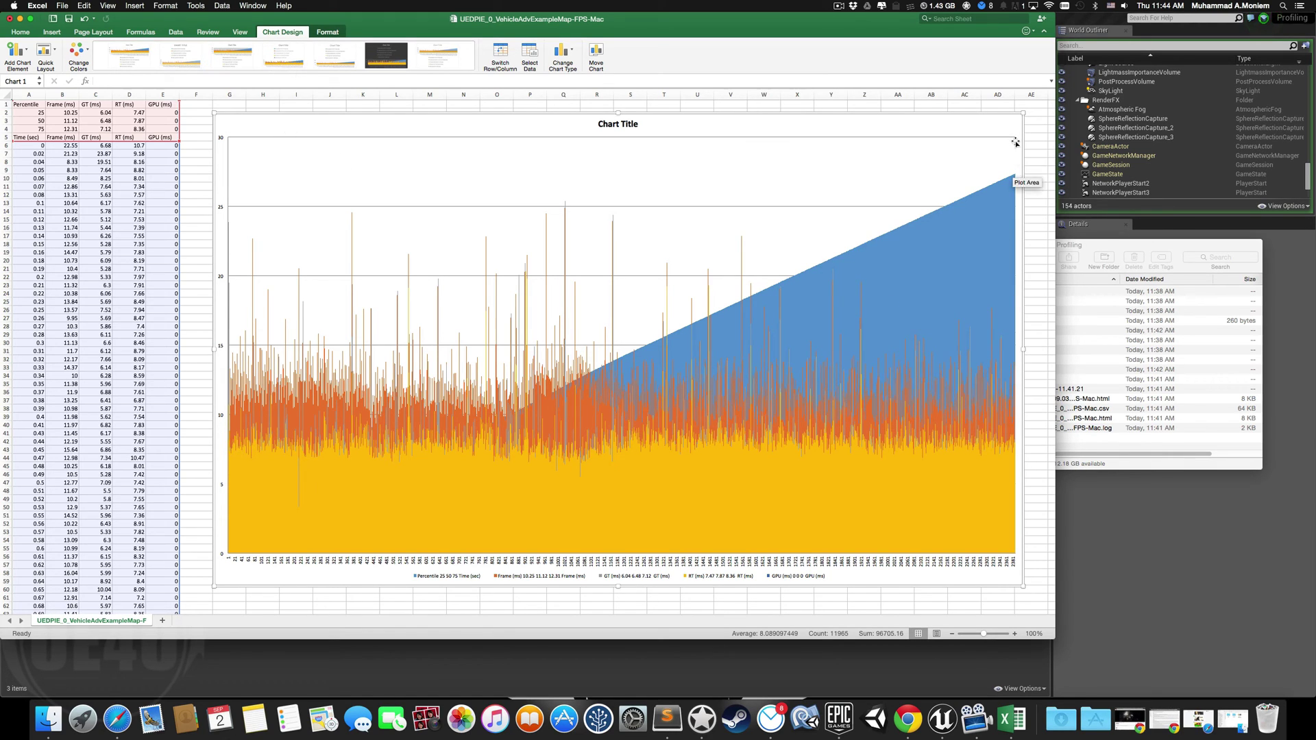
pyautogui.click(1015, 177)
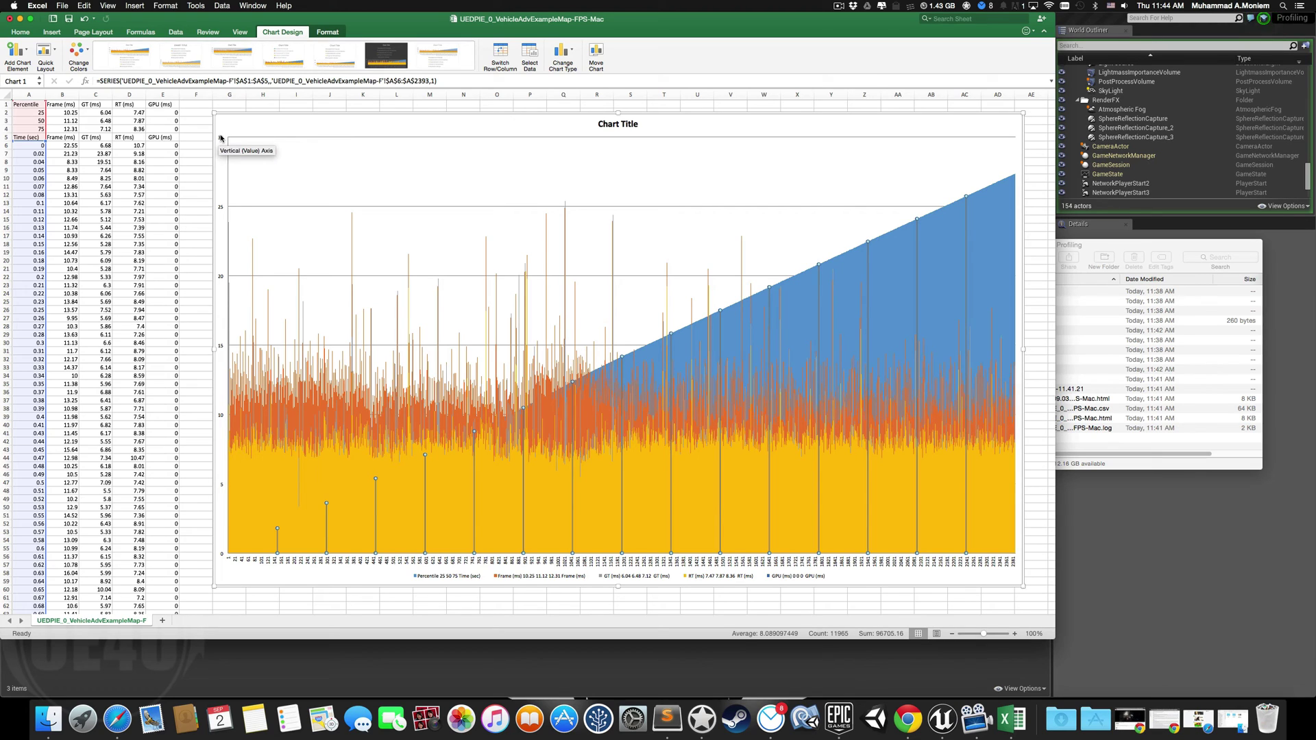
pyautogui.click(221, 138)
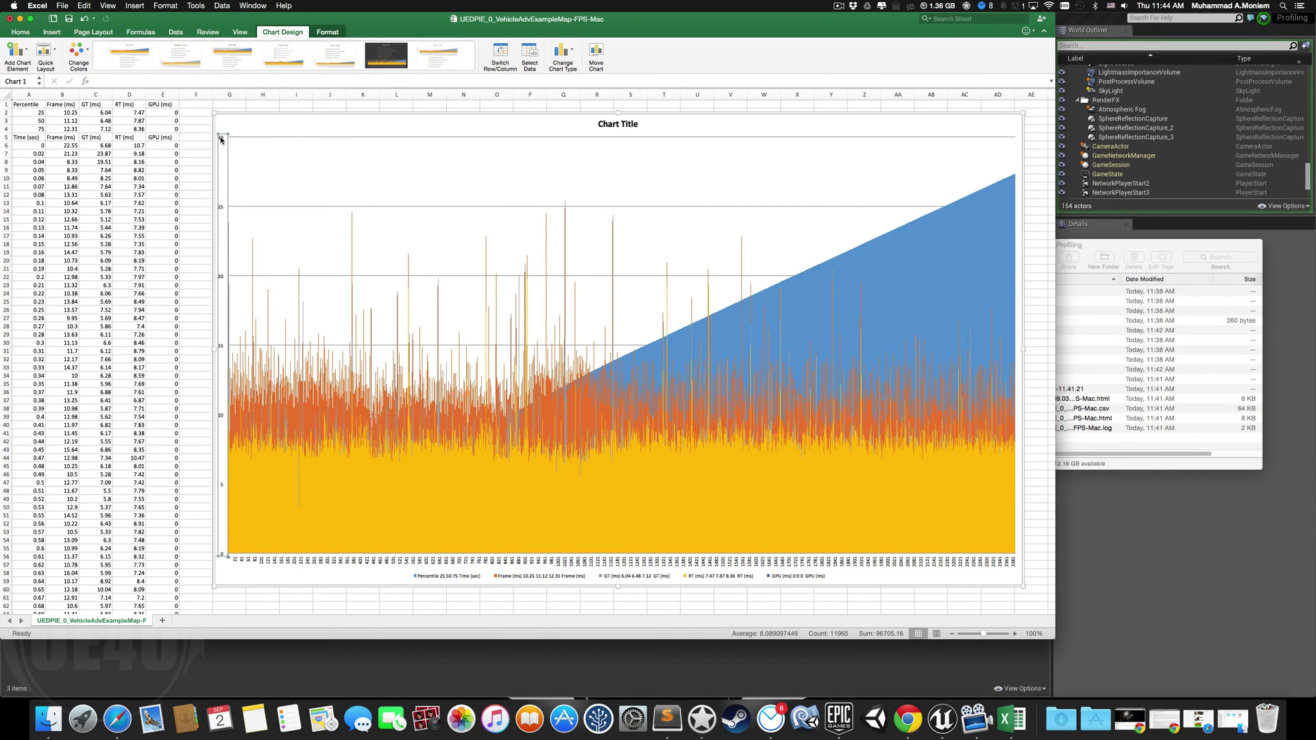
# Step: Set the vertical axis maximum to 27 in Format Axis, giving a -3 to 27 range
pyautogui.doubleClick(221, 138)
pyautogui.doubleClick(1028, 207)
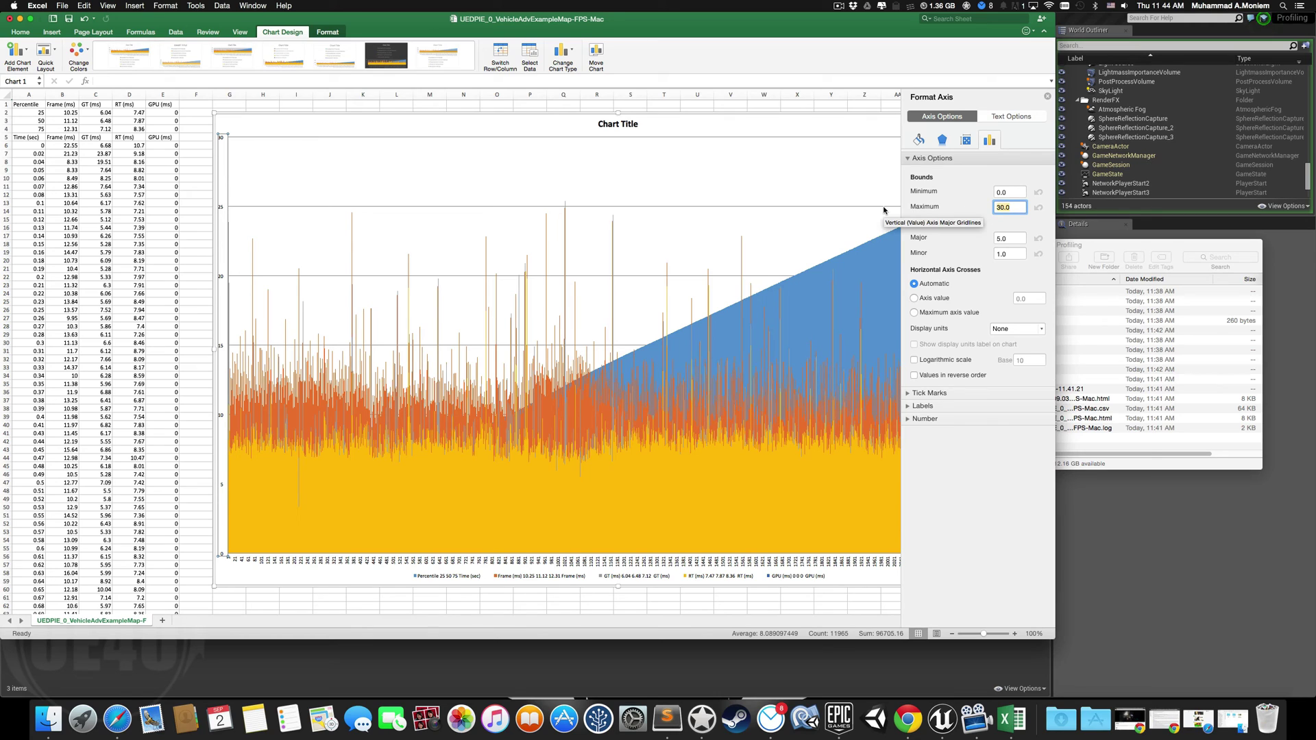
pyautogui.write('27')
pyautogui.press('Return')
pyautogui.click(1047, 96)
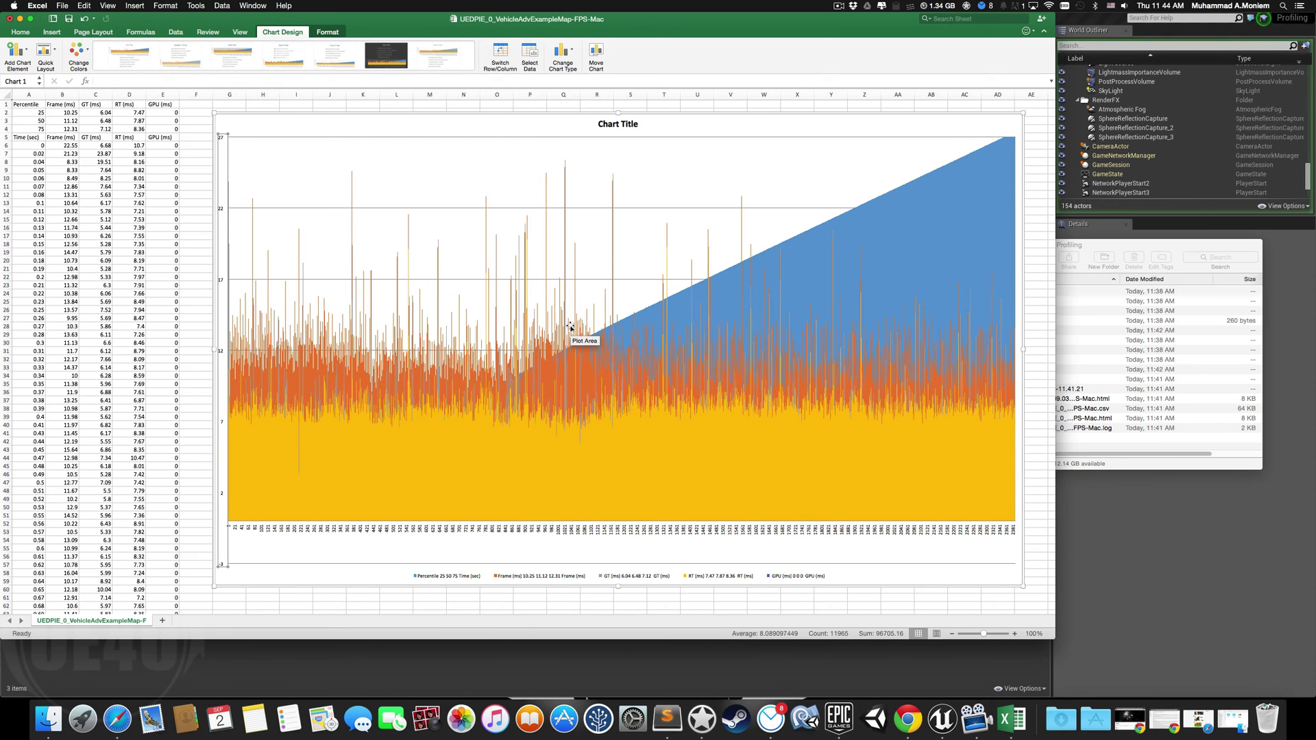